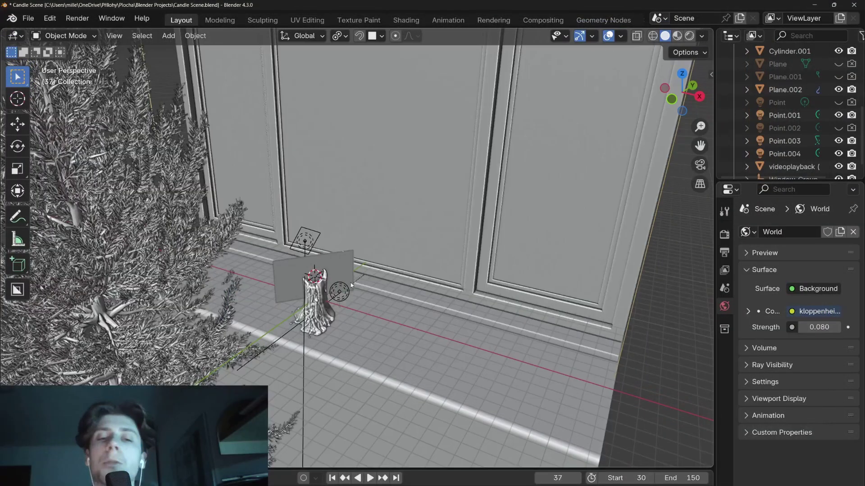
Step: Examine the candle scene, checking the flame video plane, the conifer and the window as separate objects
shift+middle_drag(352, 285, 349, 235)
scroll(426, 222, up, 2)
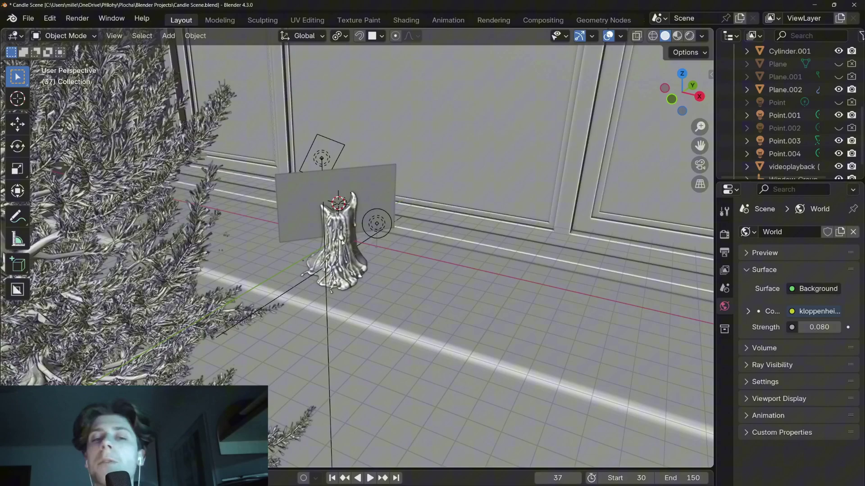
click(269, 178)
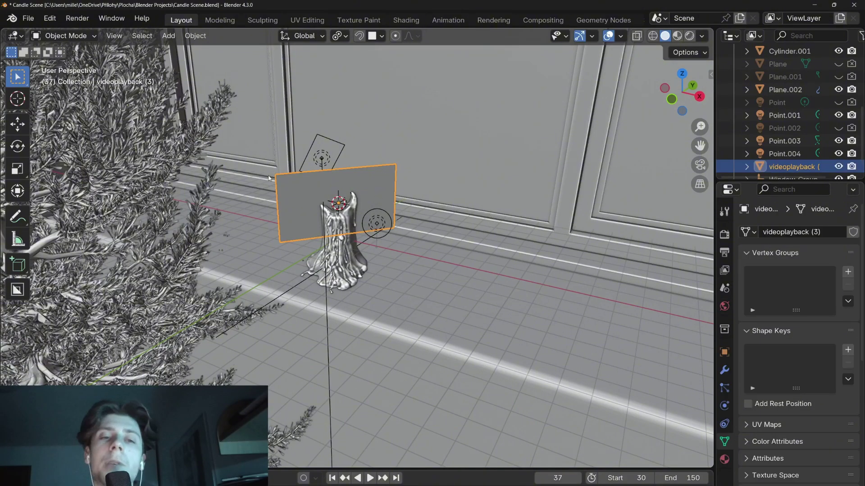
click(244, 152)
scroll(244, 152, down, 3)
middle_drag(243, 153, 225, 153)
click(217, 237)
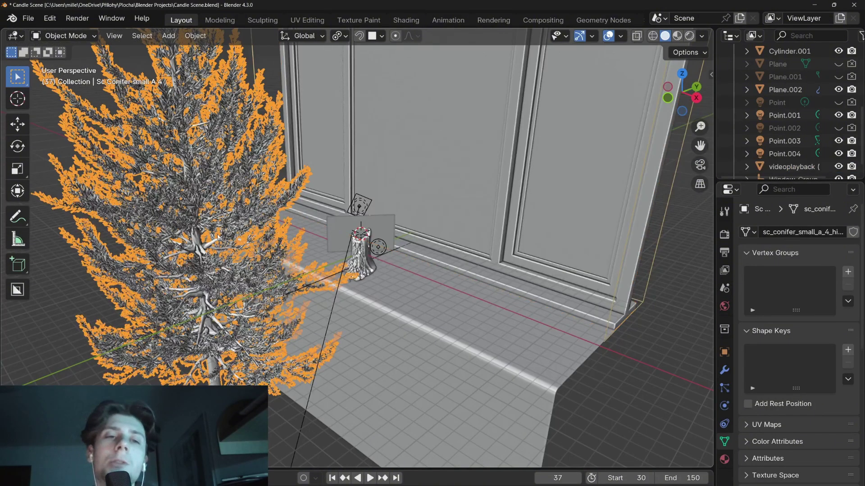
click(406, 190)
Step: Preview the candle and windowsill in rendered shading with the viewport overlays hidden
scroll(378, 206, down, 4)
key(z)
key(alt+shift+z)
scroll(378, 206, up, 7)
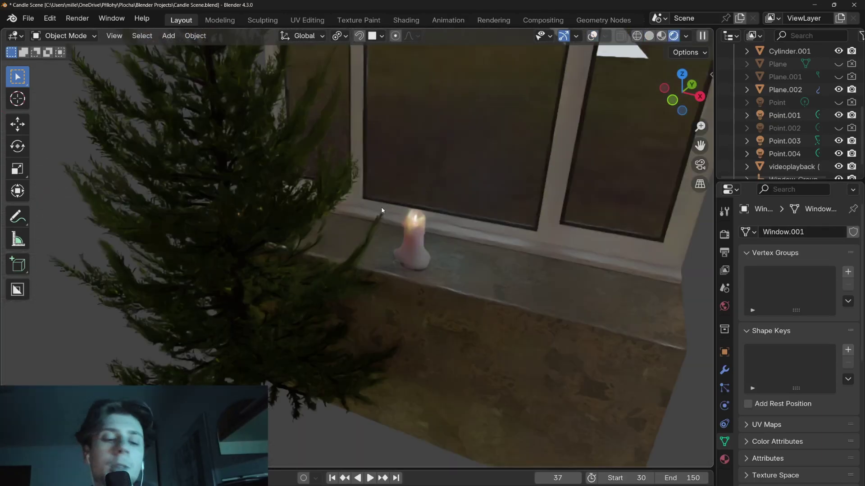
middle_drag(378, 205, 389, 233)
scroll(389, 234, down, 2)
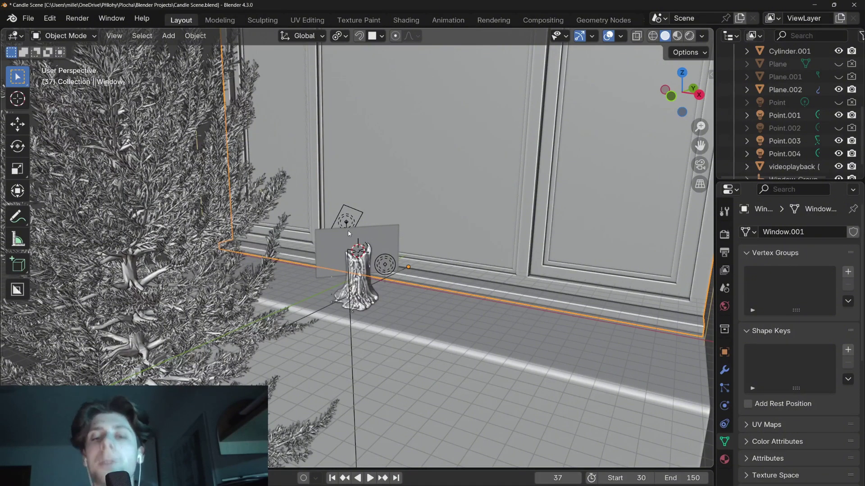
Step: Add a camera to the scene and scale it up so it is larger than the candle
middle_drag(348, 233, 326, 155)
key(shift+a)
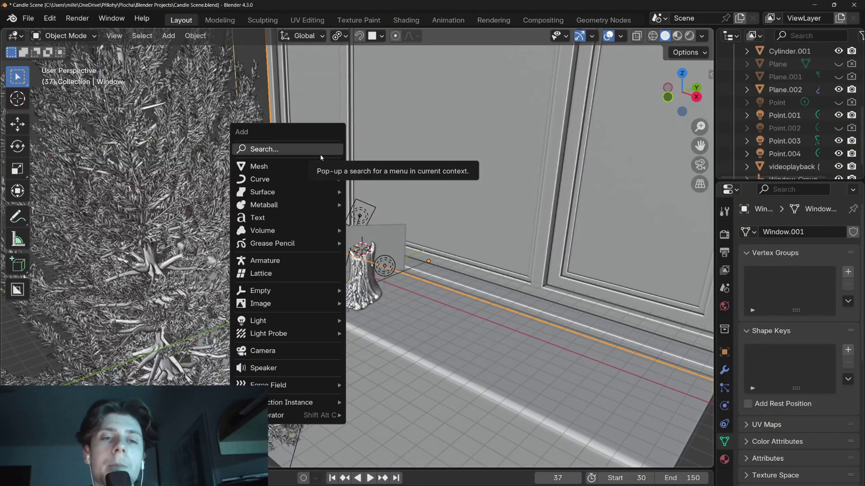
click(271, 351)
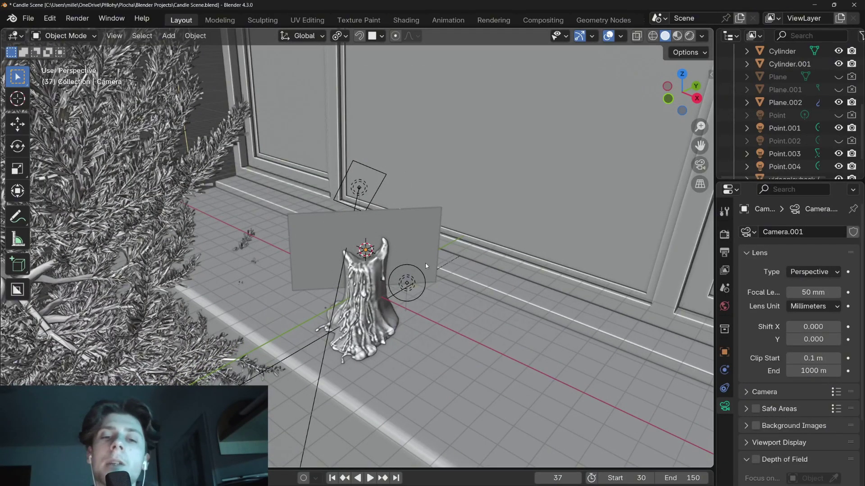
middle_drag(349, 227, 397, 239)
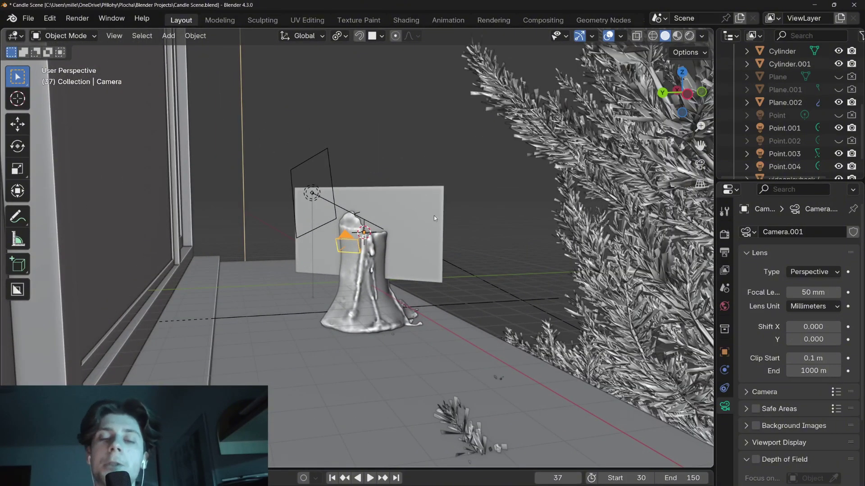
key(s)
click(568, 201)
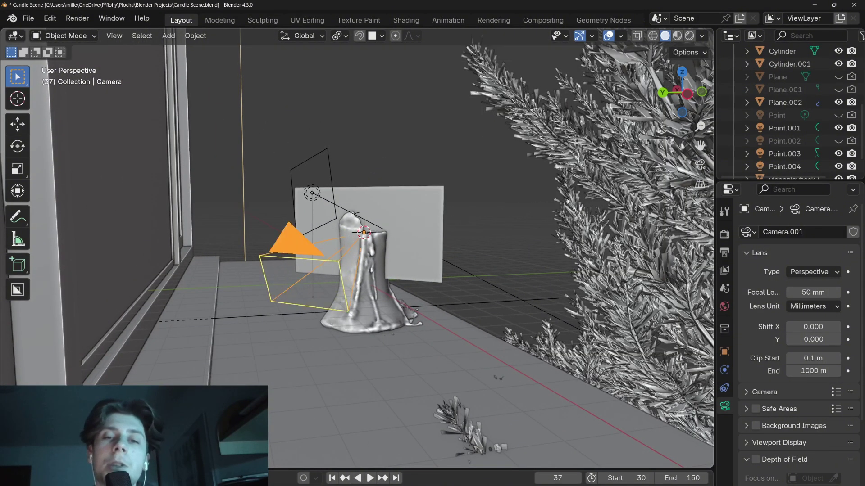
Step: Move the camera along the global Y axis, away from the window and out past the conifer
scroll(401, 240, down, 1)
middle_drag(401, 240, 181, 245)
scroll(451, 248, down, 8)
key(g)
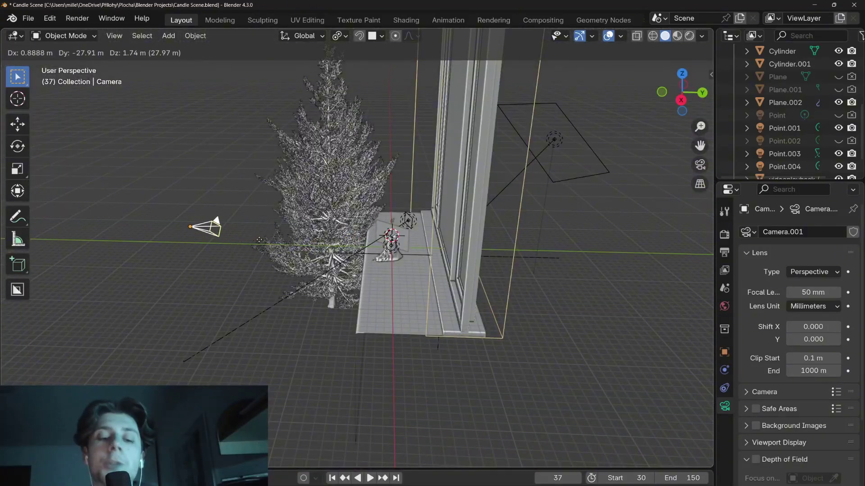
key(x)
key(y)
click(251, 229)
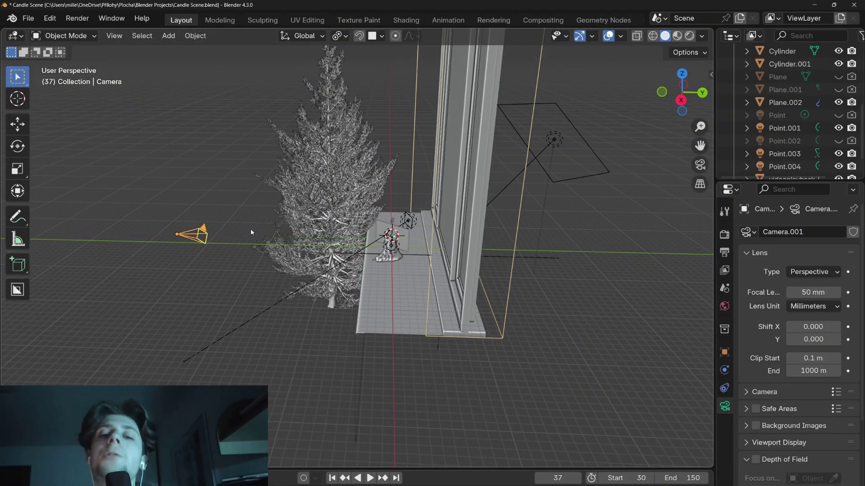
Step: Rotate the camera freely about its origin with trackball rotation
middle_drag(250, 229, 272, 232)
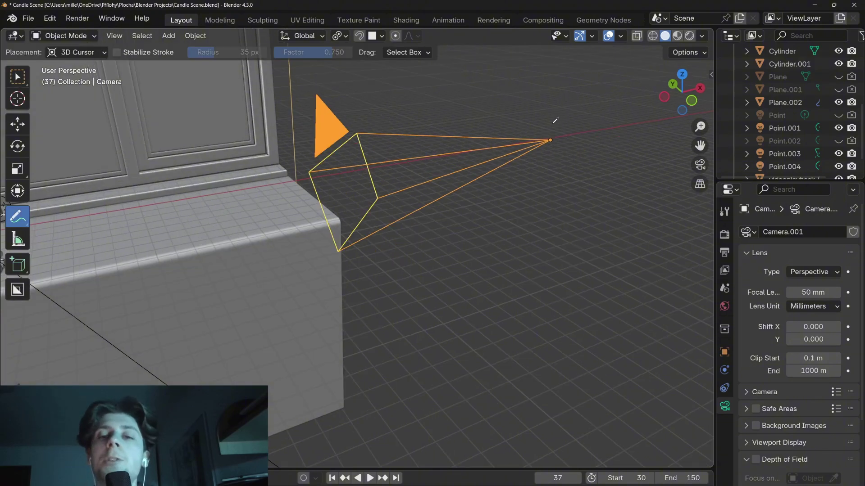
mouse_move(550, 143)
mouse_down()
mouse_move(588, 135)
mouse_move(523, 121)
mouse_up()
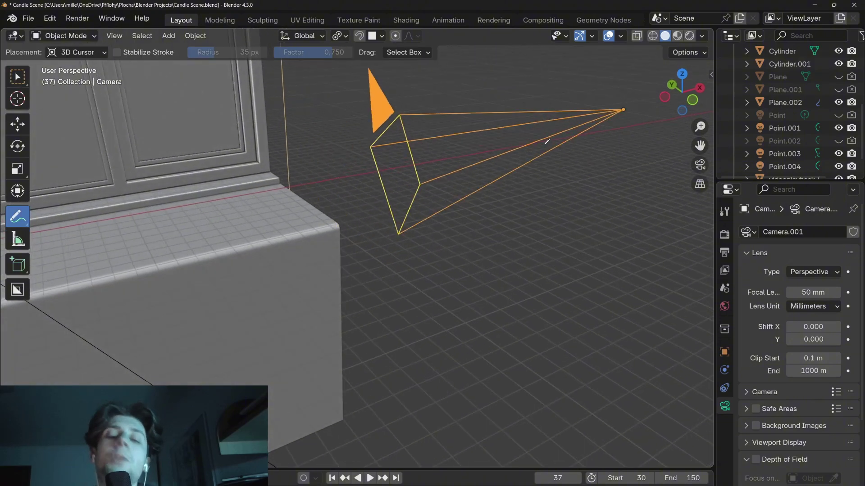
shift+middle_drag(547, 139, 513, 144)
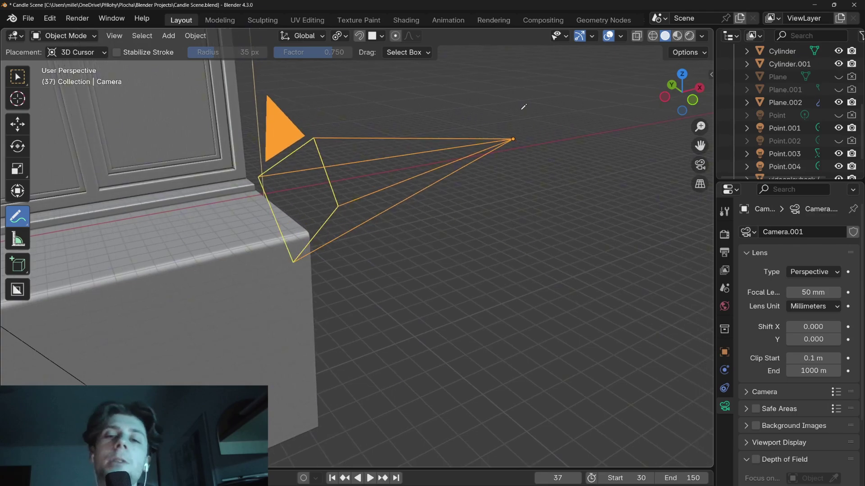
key(w)
key(r)
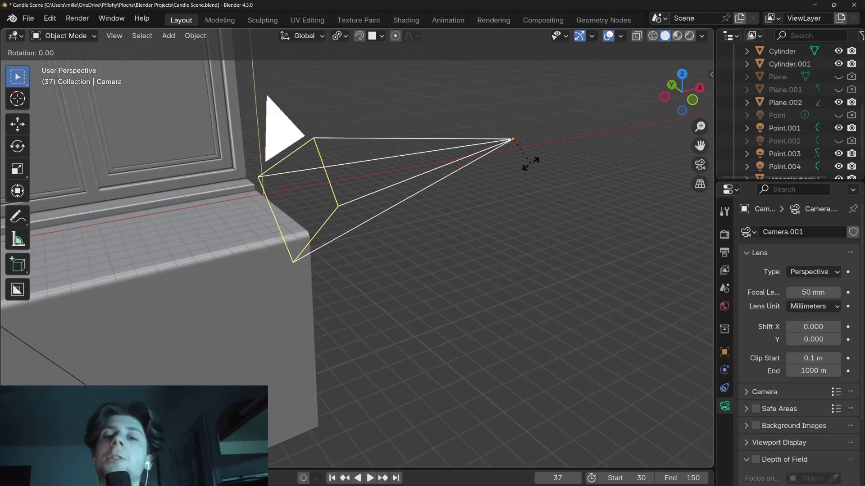
key(r)
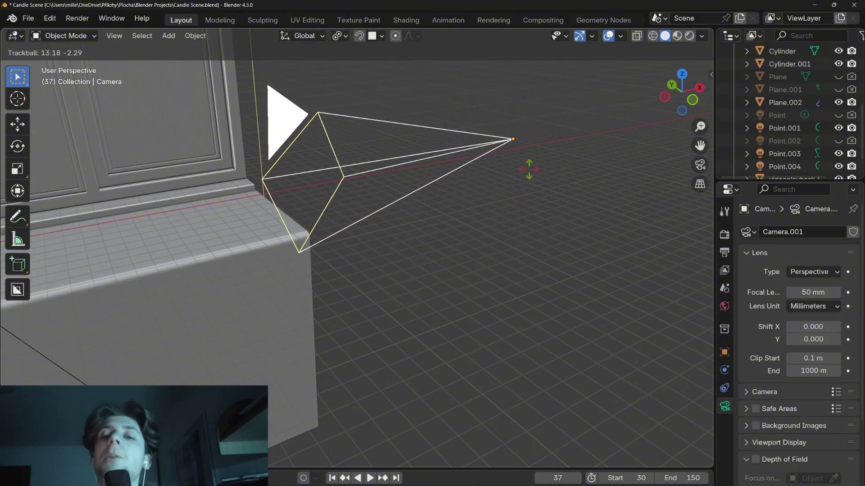
click(528, 180)
Step: Move the camera along the global X axis, away from the windowsill
key(g)
key(x)
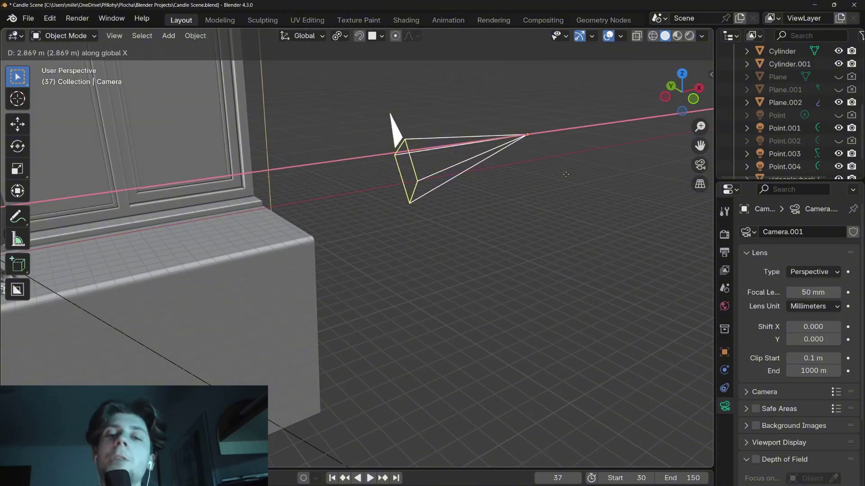
click(588, 140)
key(s)
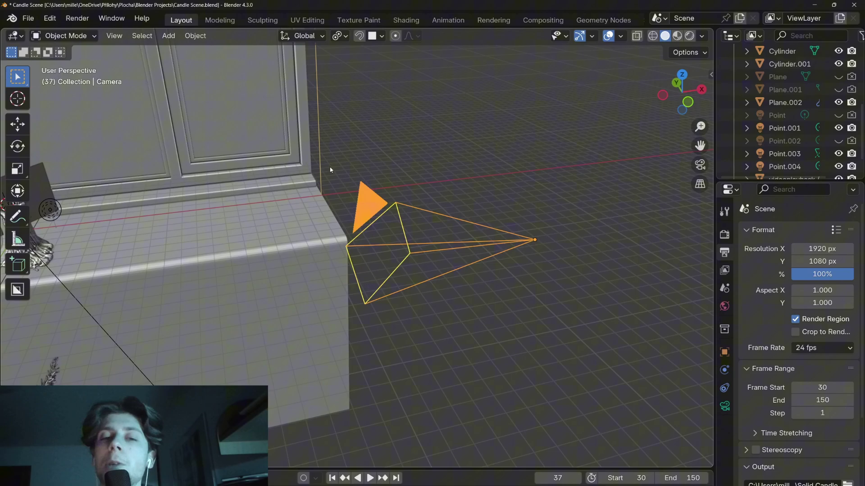
Step: Look through the camera and check how its frame covers the candle and the conifer
key(KP_0)
scroll(385, 291, up, 2)
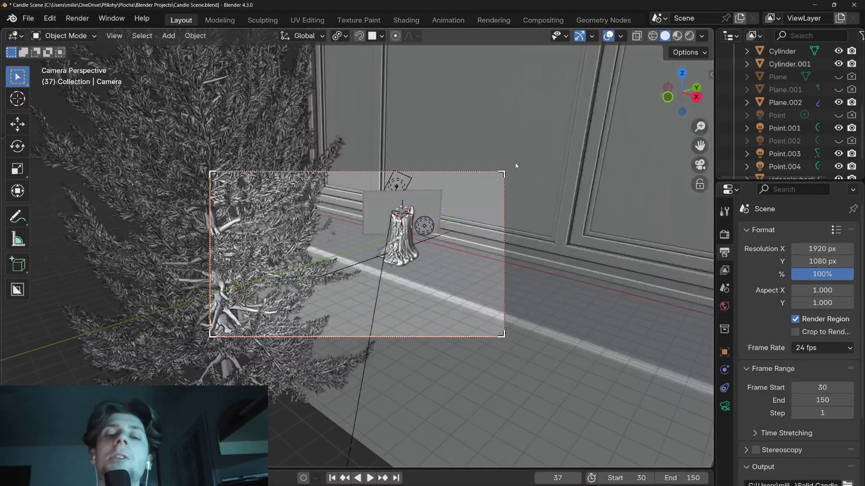
scroll(439, 106, up, 2)
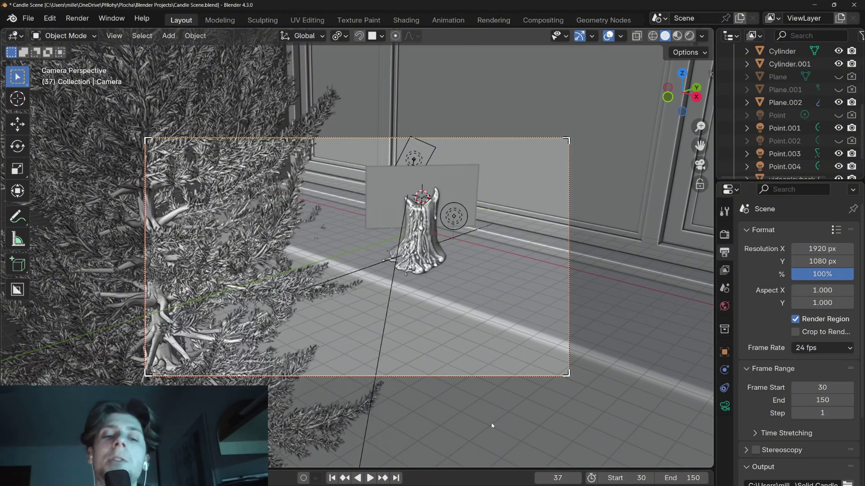
scroll(350, 231, down, 1)
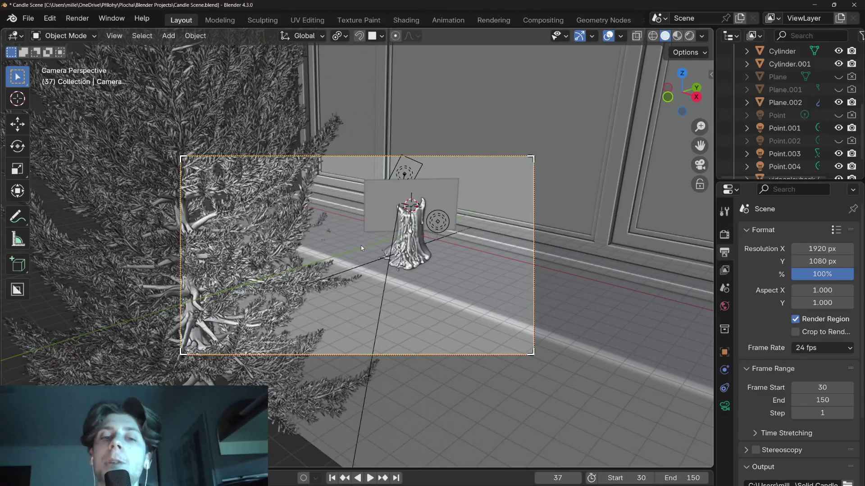
Step: Set up a close view of the candle and snap the camera to that view
scroll(296, 210, up, 1)
middle_drag(296, 210, 362, 241)
scroll(359, 240, up, 2)
scroll(362, 241, up, 1)
scroll(362, 241, up, 4)
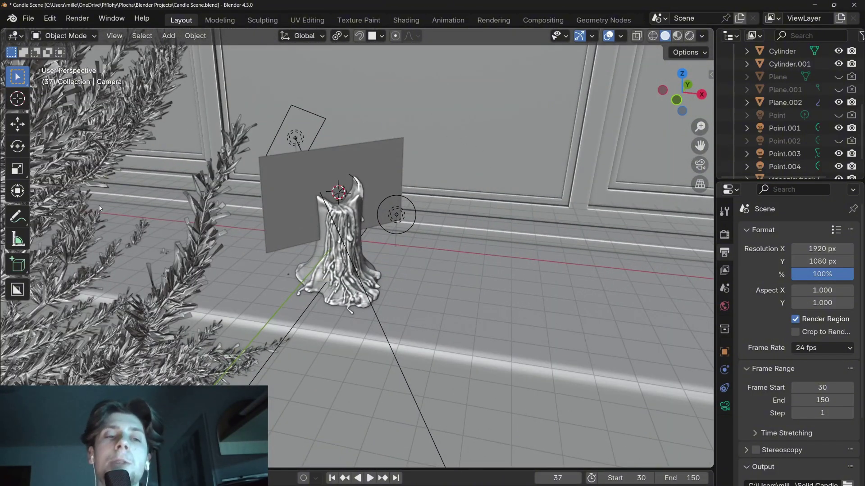
scroll(510, 293, down, 6)
click(506, 283)
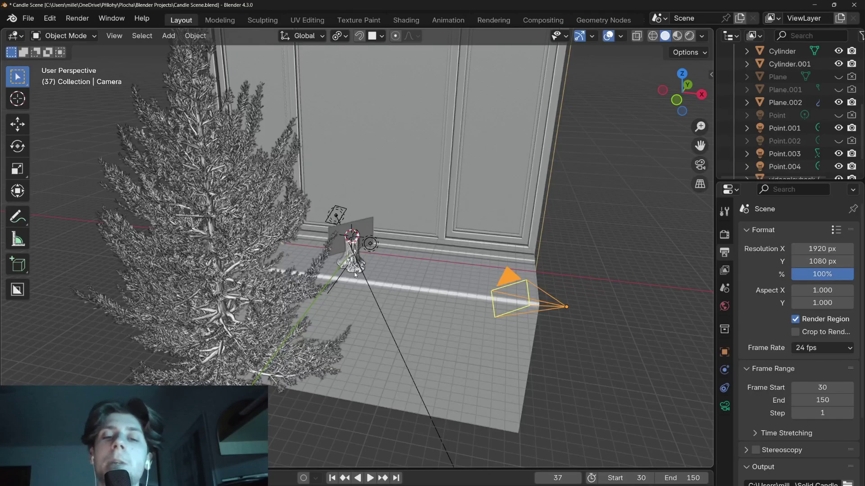
scroll(363, 263, up, 6)
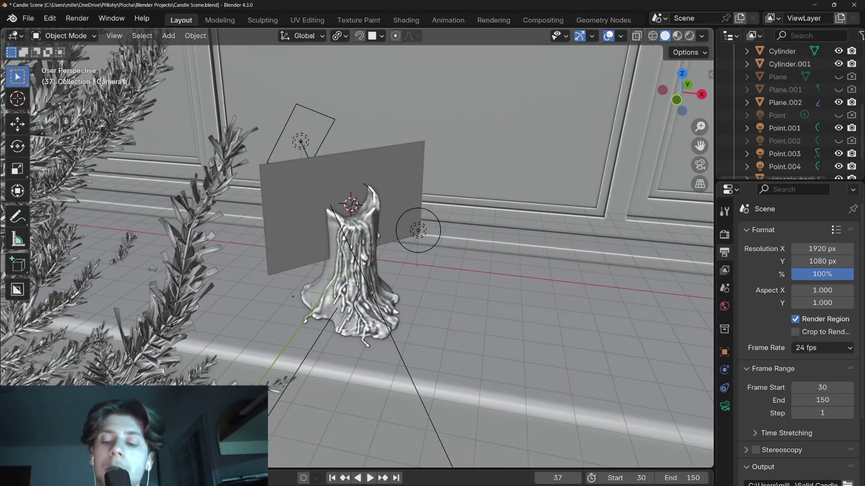
key(KP_0)
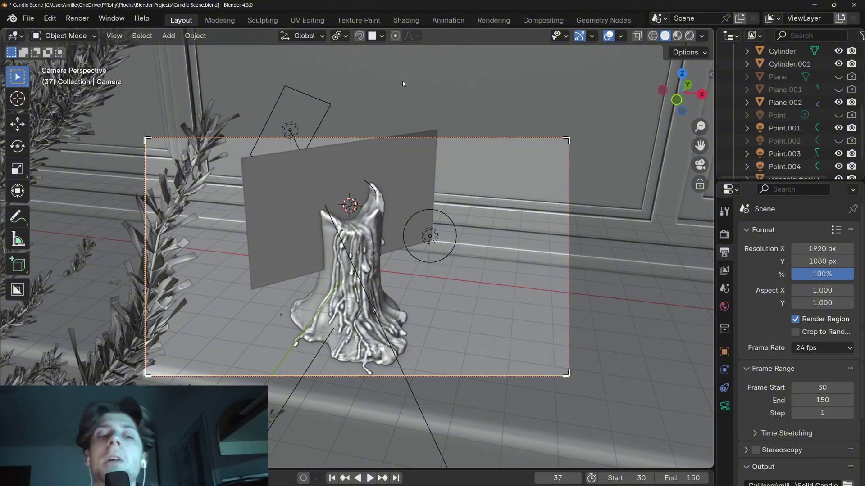
Step: Open the sidebar's view settings and enable the Camera to View lock
scroll(328, 189, up, 1)
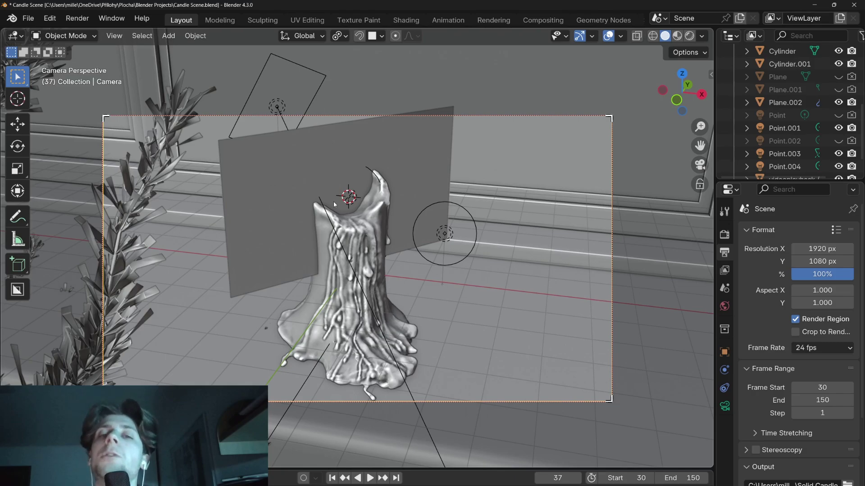
key(n)
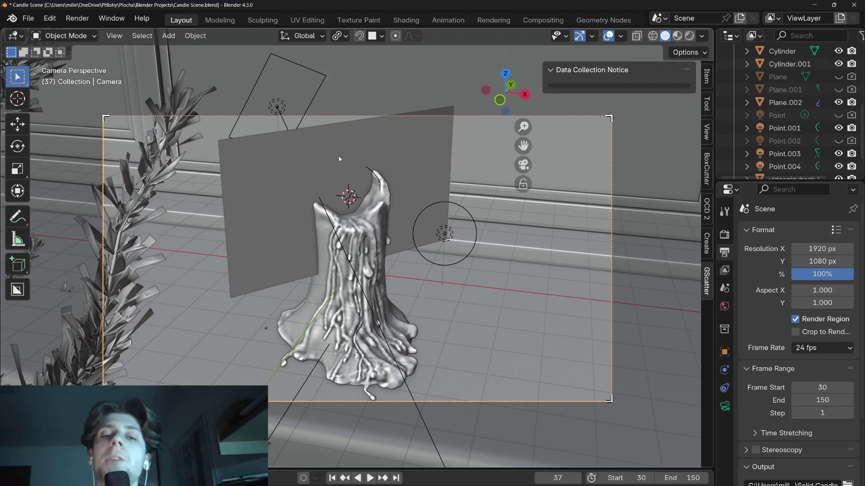
click(707, 130)
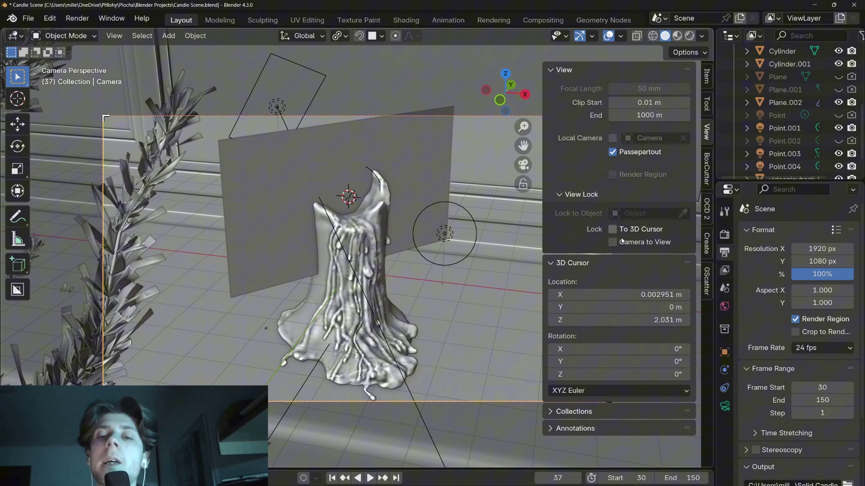
click(629, 243)
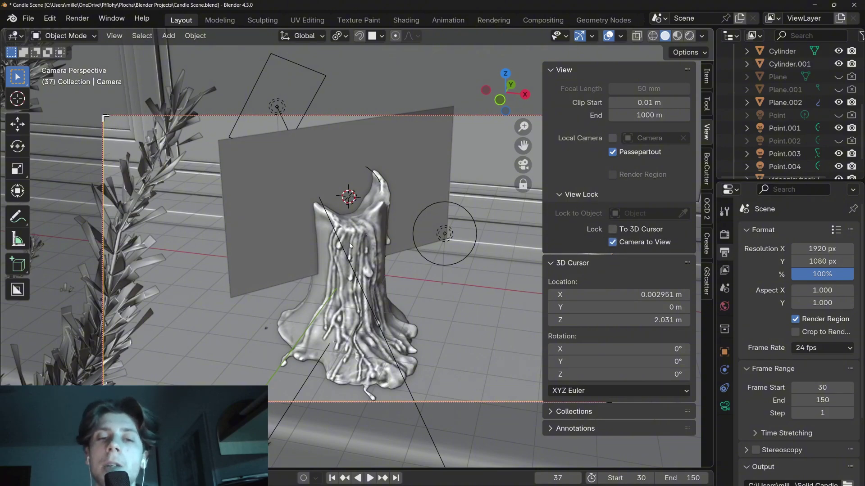
Step: Reframe the candle from a different angle and farther back, and disable the Camera to View lock
middle_drag(351, 245, 342, 278)
scroll(354, 258, down, 3)
click(612, 242)
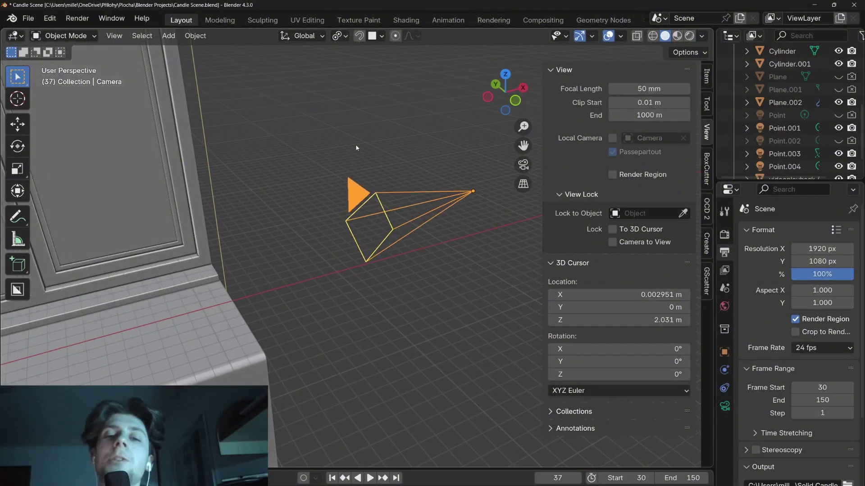
Step: Duplicate the camera and place the copy above and beyond the original, away from the windowsill
middle_drag(315, 206, 349, 197)
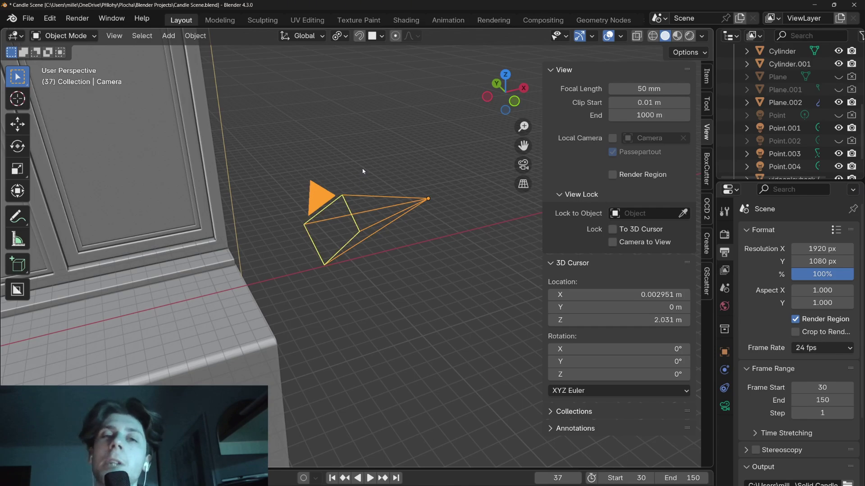
scroll(346, 167, down, 4)
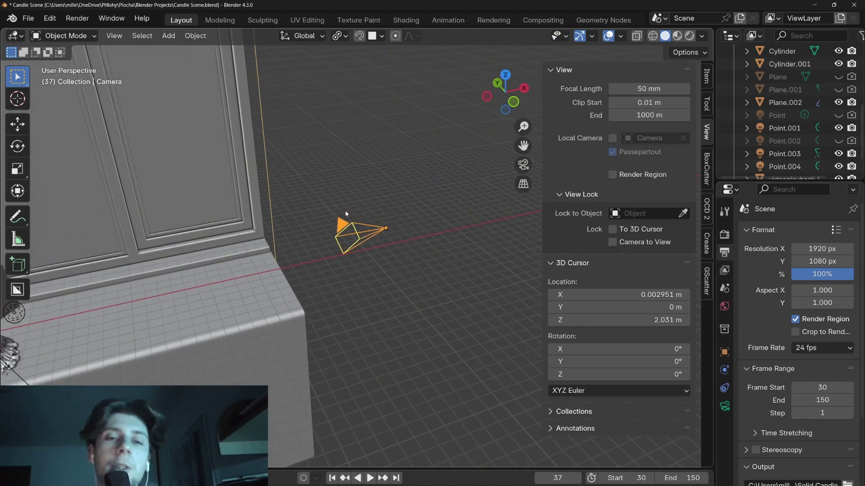
key(shift+d)
click(406, 151)
scroll(401, 189, up, 3)
shift+middle_drag(414, 177, 383, 240)
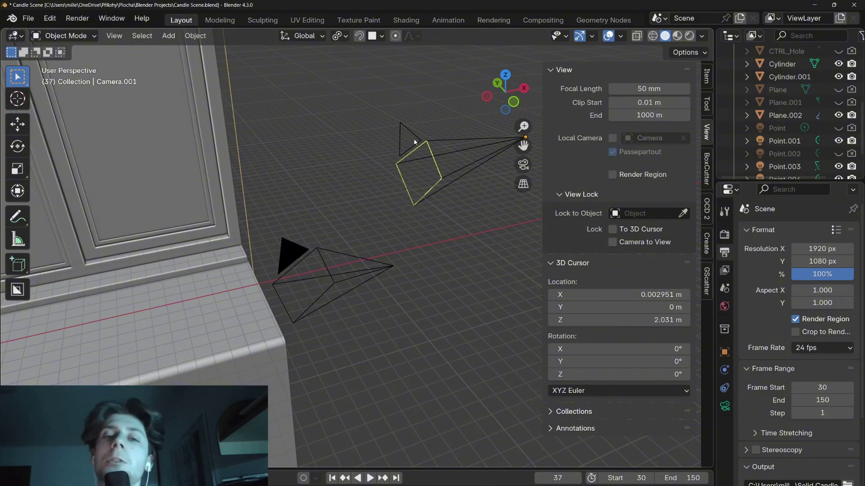
Step: Select the original camera and look at the candle through it, with the sidebar hidden
scroll(415, 142, down, 2)
click(341, 252)
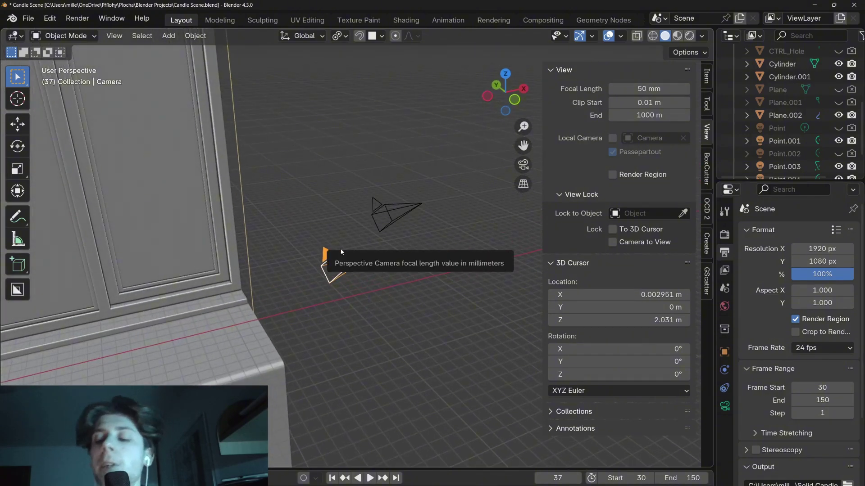
key(KP_0)
key(n)
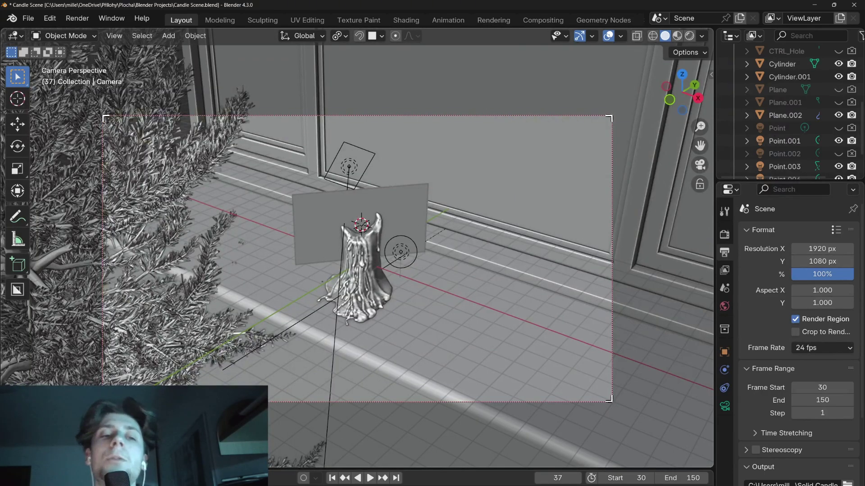
Step: Leave the camera view, select the duplicate camera and set it as the active camera
key(KP_0)
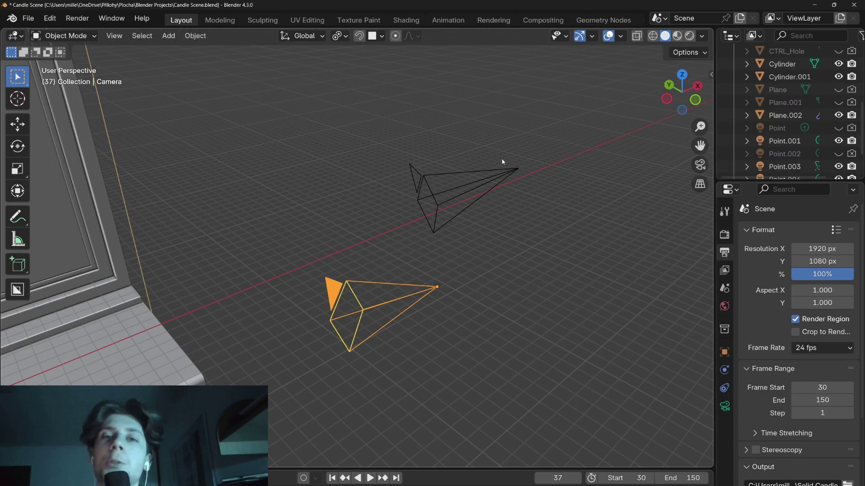
click(428, 187)
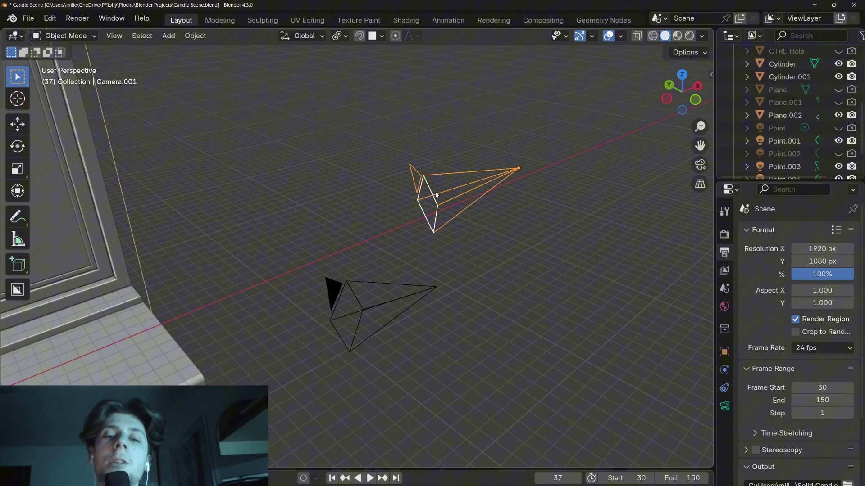
right_click(416, 163)
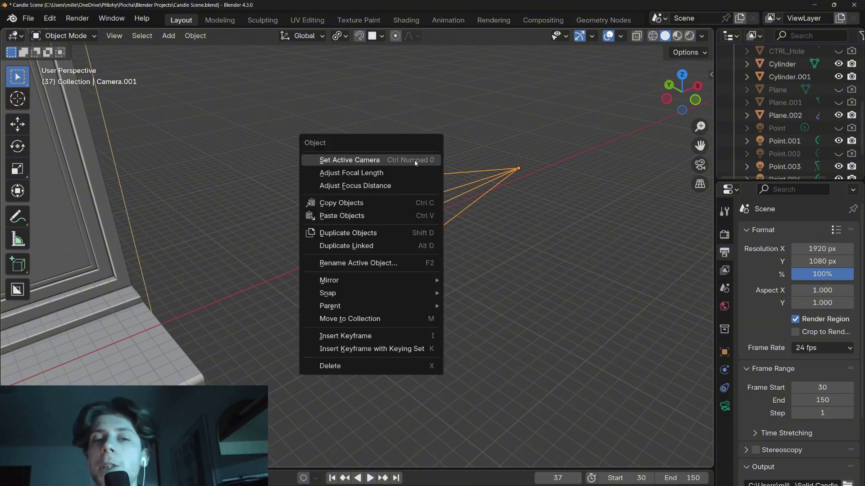
click(378, 161)
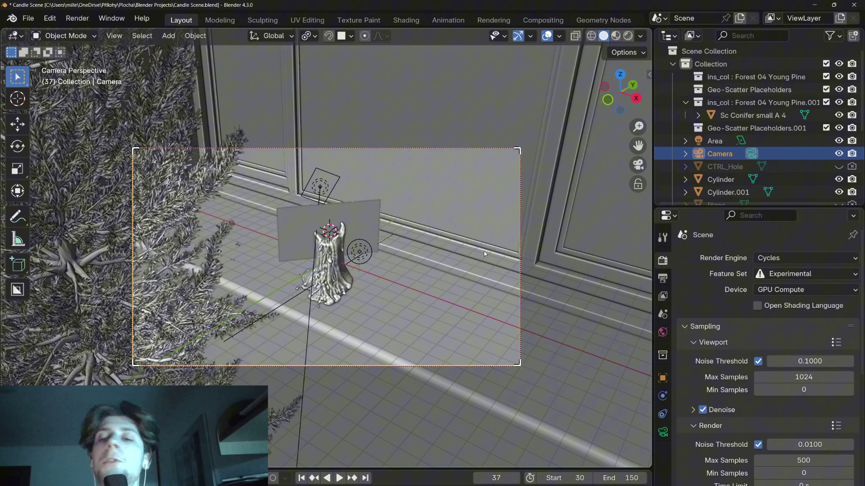
Step: Set the output resolution to 1000 by 1000 px, and apply the HDV 1080p format preset
click(662, 280)
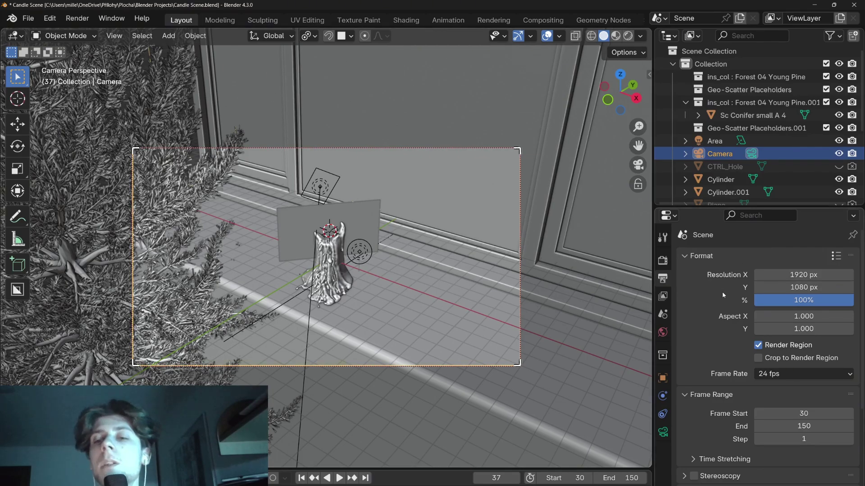
drag(791, 279, 791, 287)
text(1000)
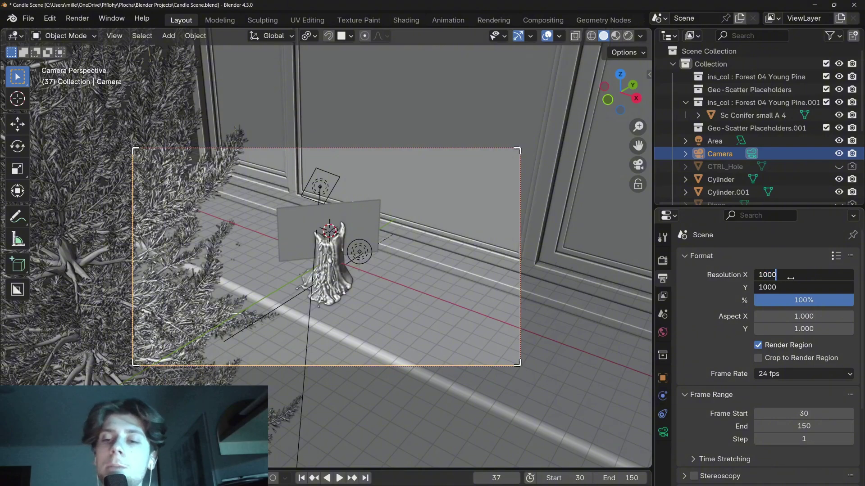
key(Return)
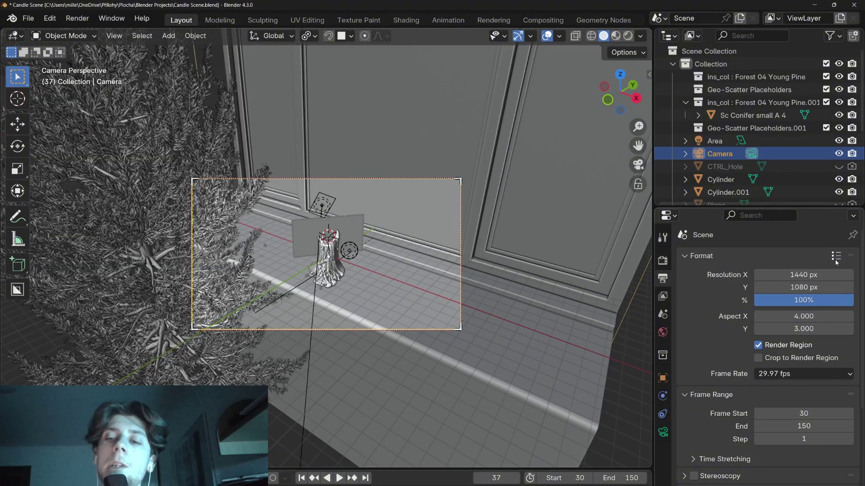
click(836, 256)
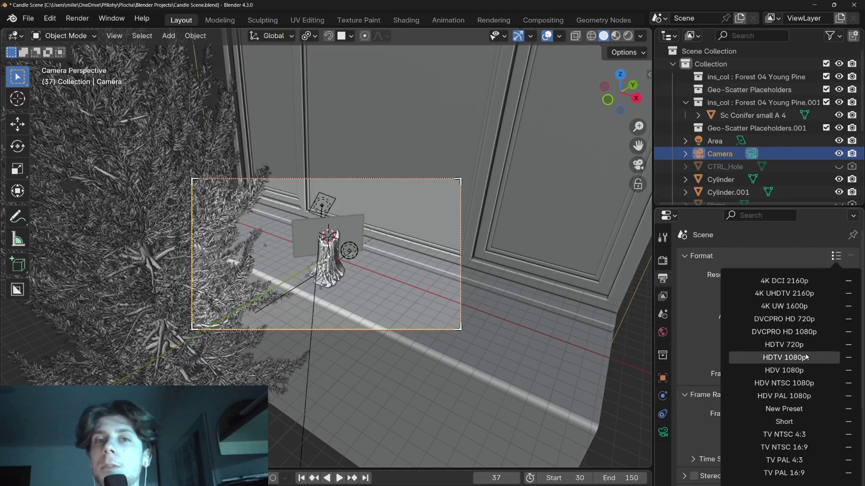
click(774, 373)
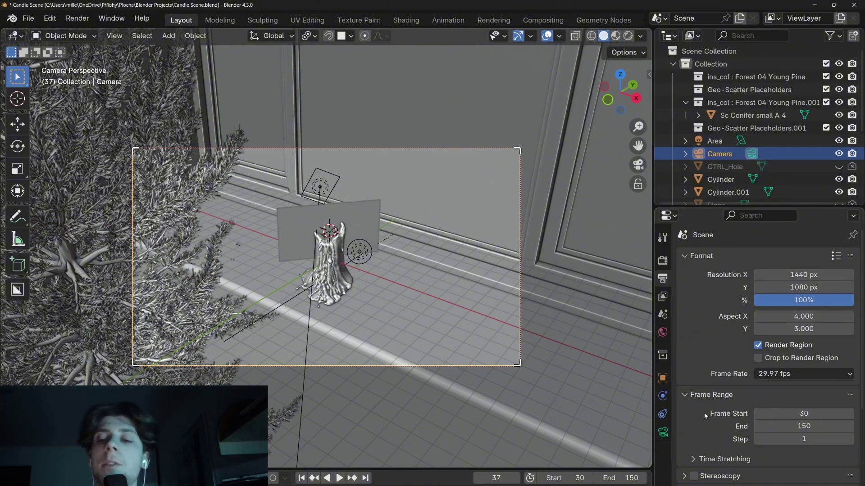
Step: Open the selected camera's lens settings and examine the available lens types
click(666, 432)
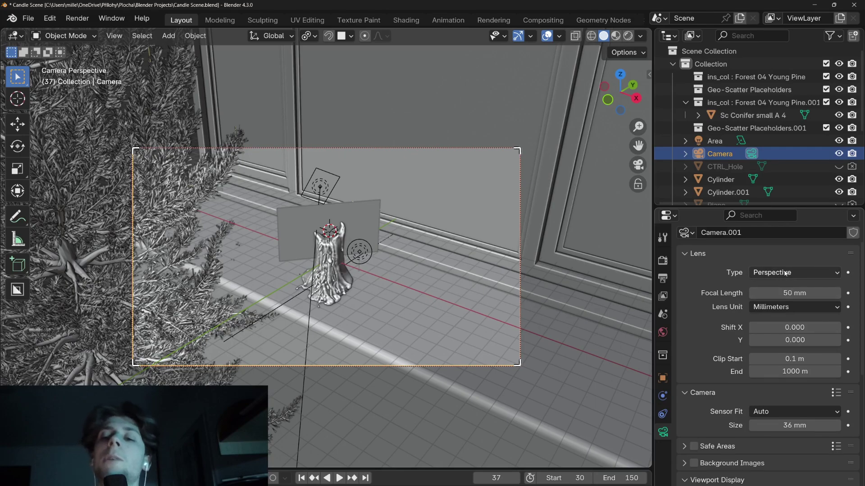
scroll(631, 279, up, 1)
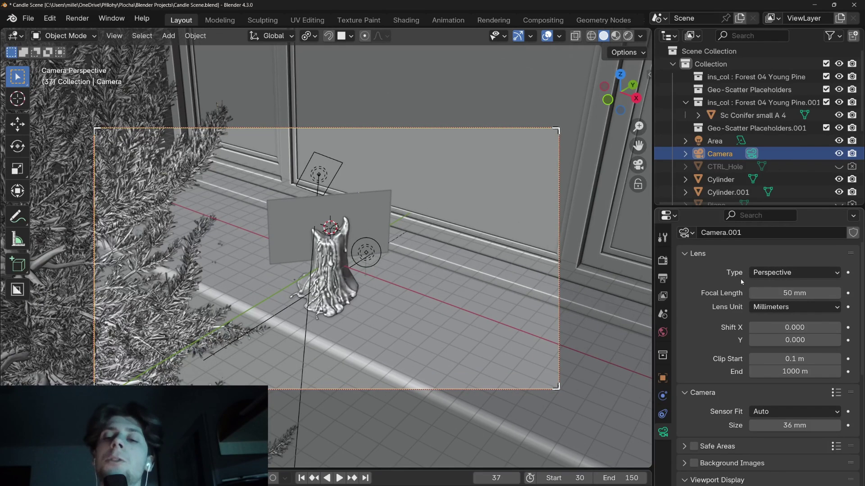
click(799, 272)
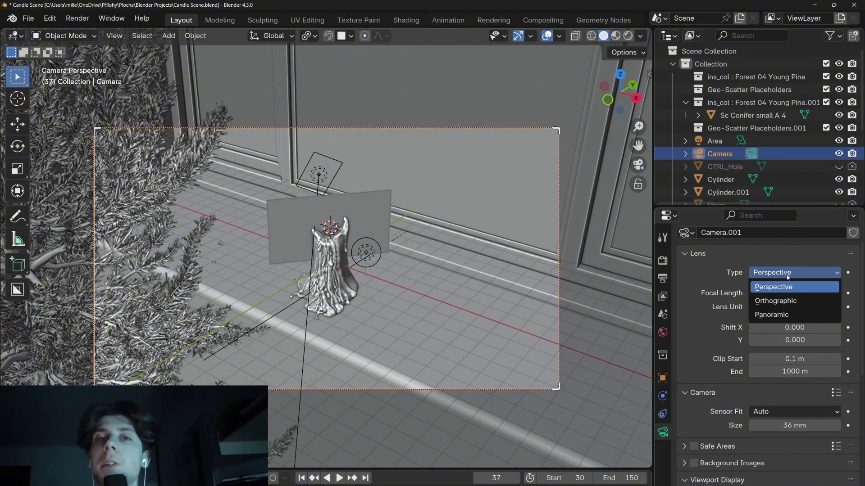
scroll(693, 271, up, 1)
Step: Try to move the camera far back along its local Z axis while looking through it
key(g)
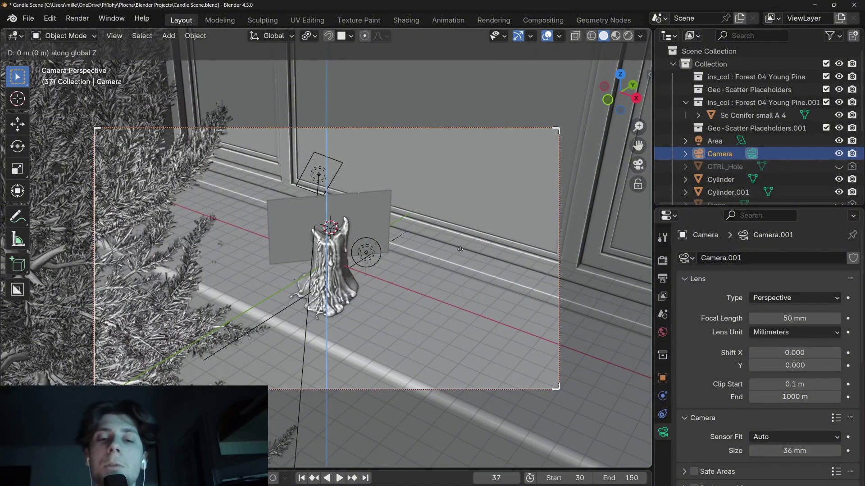
key(z)
key(z)
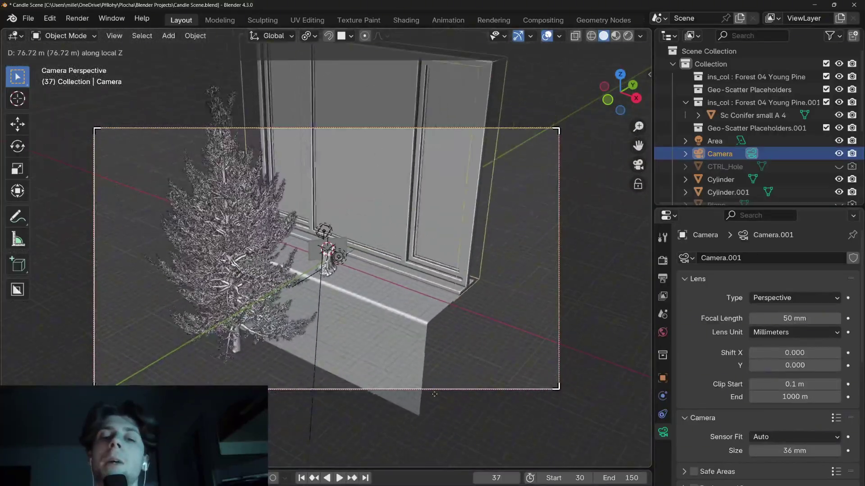
right_click(394, 180)
key(KP_0)
middle_drag(395, 179, 391, 179)
key(KP_0)
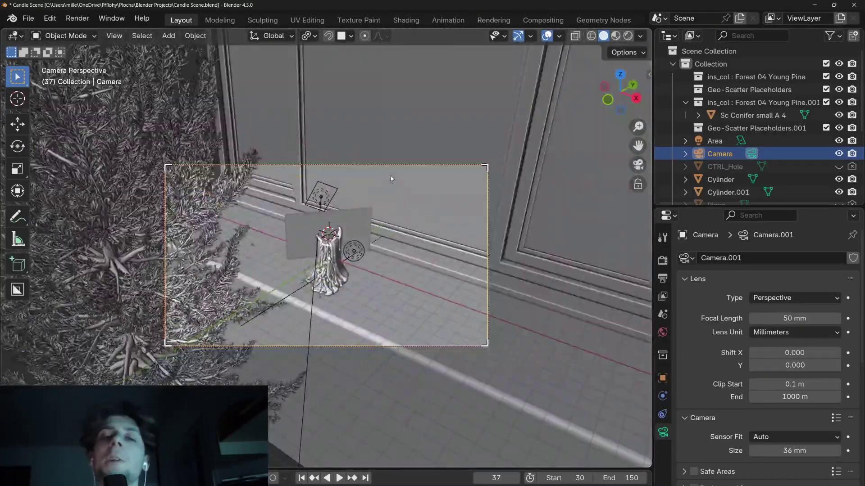
Step: Switch the camera's lens type to Orthographic and inspect the camera and scene from outside
click(774, 298)
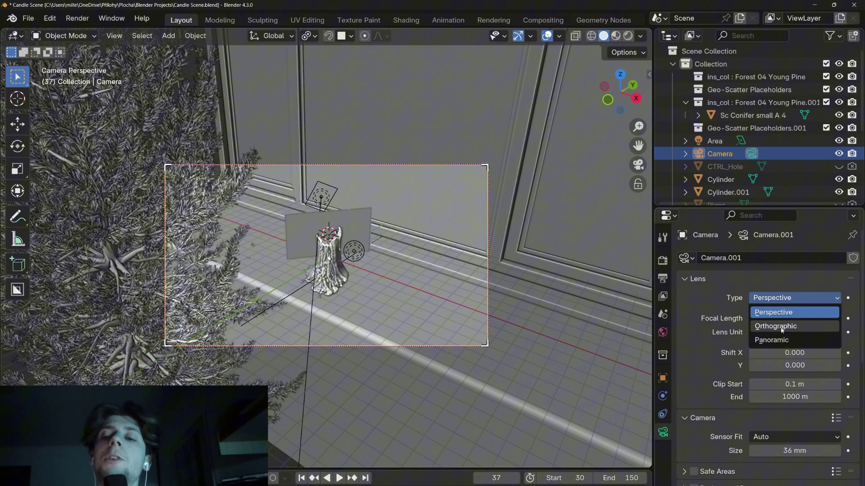
click(781, 330)
scroll(363, 222, down, 1)
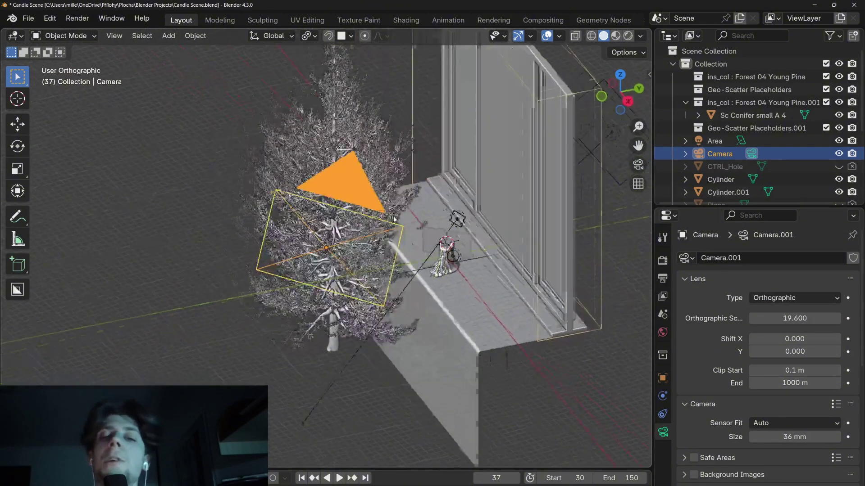
middle_drag(394, 220, 377, 303)
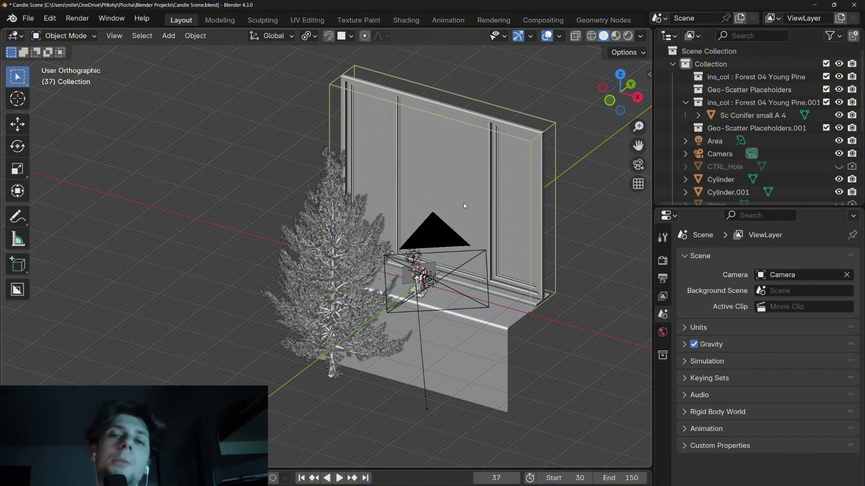
middle_drag(463, 203, 403, 201)
scroll(438, 141, up, 1)
scroll(438, 141, down, 1)
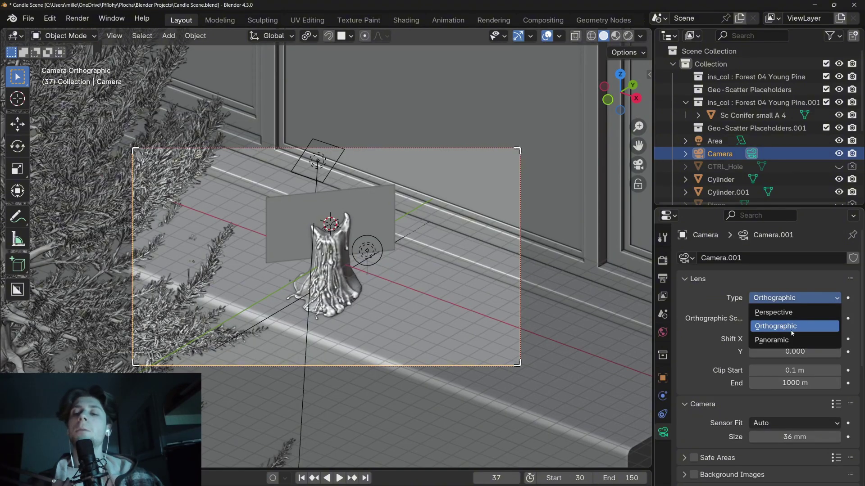
Step: Switch the camera's lens type to Panoramic and examine the rendered fisheye view while moving the camera
click(777, 341)
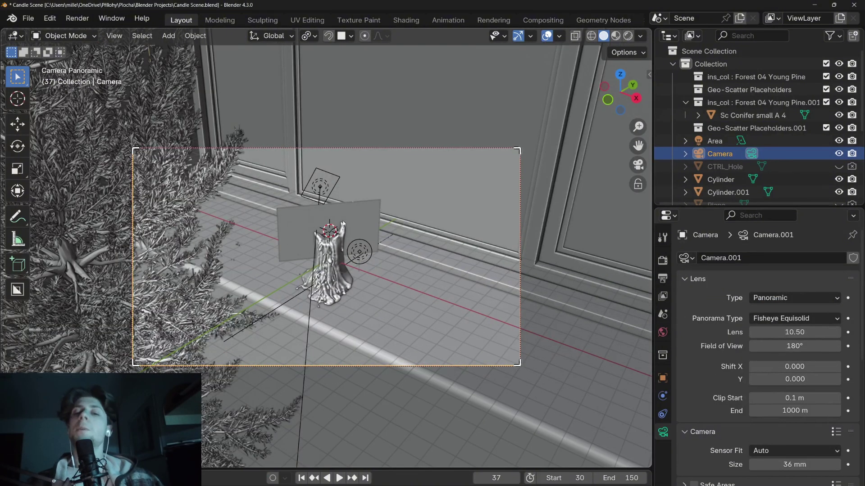
scroll(441, 242, up, 2)
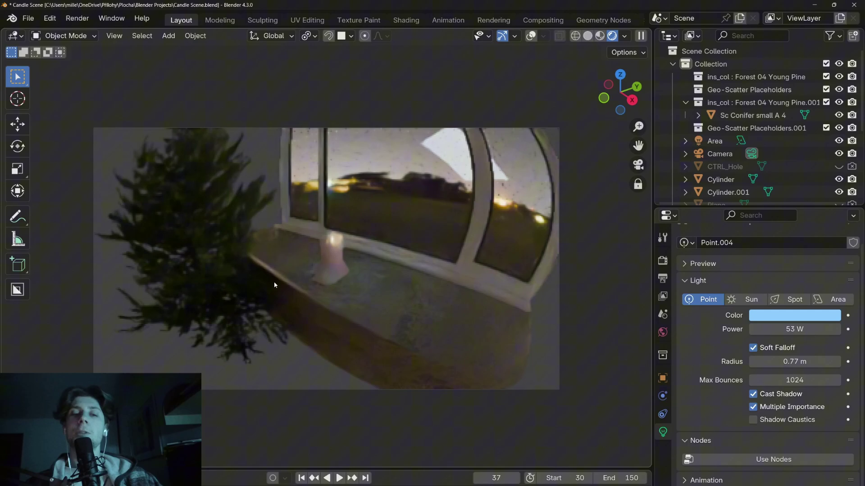
ctrl+middle_drag(327, 263, 325, 129)
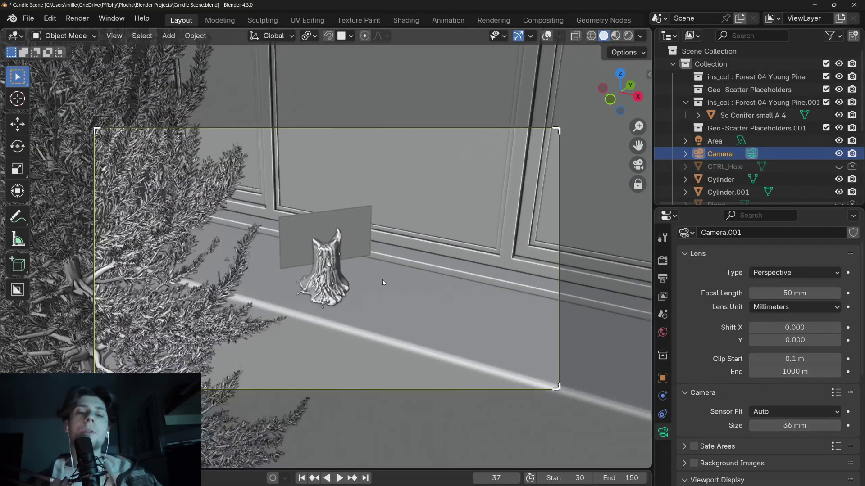
Step: Pull the locked perspective camera far back from the scene and set its clip end to 1224 m
scroll(383, 280, down, 15)
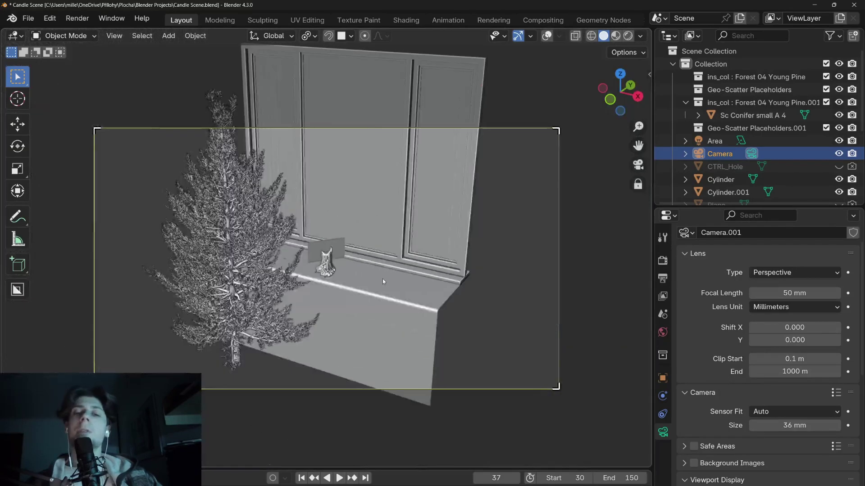
scroll(305, 214, down, 10)
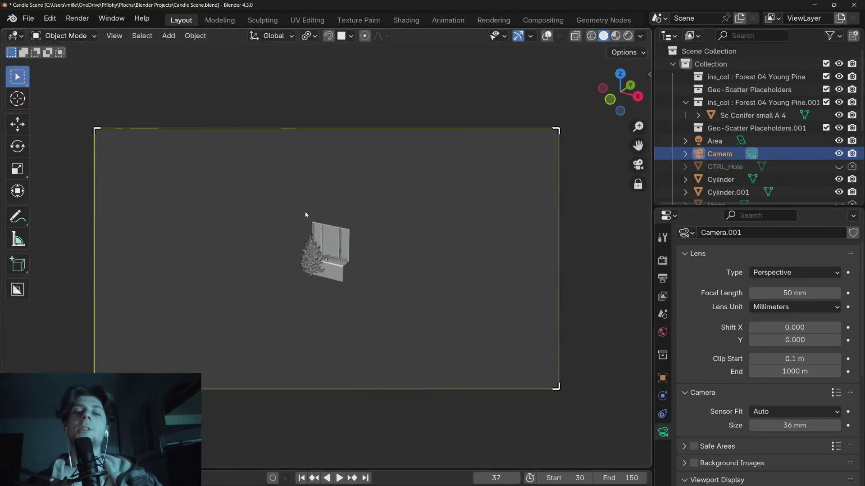
scroll(768, 338, down, 1)
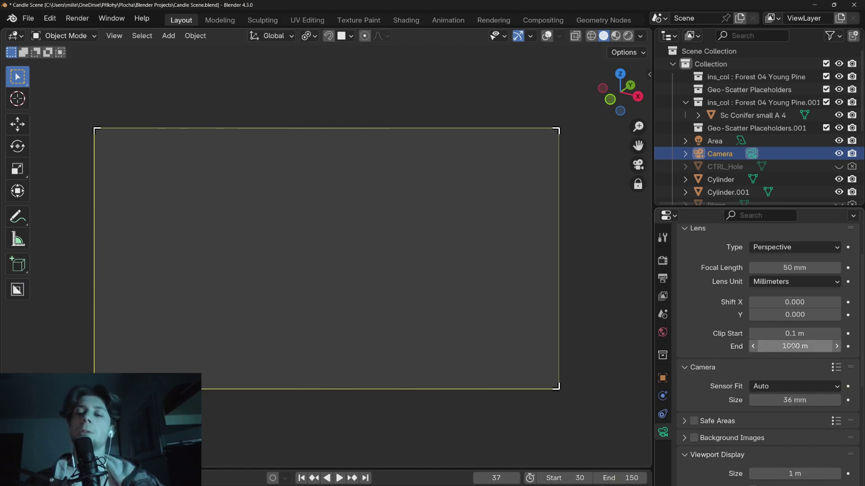
drag(798, 346, 352, 252)
Step: Move the camera back in close to the candle and set its clip start to 0.7 m
scroll(312, 260, up, 15)
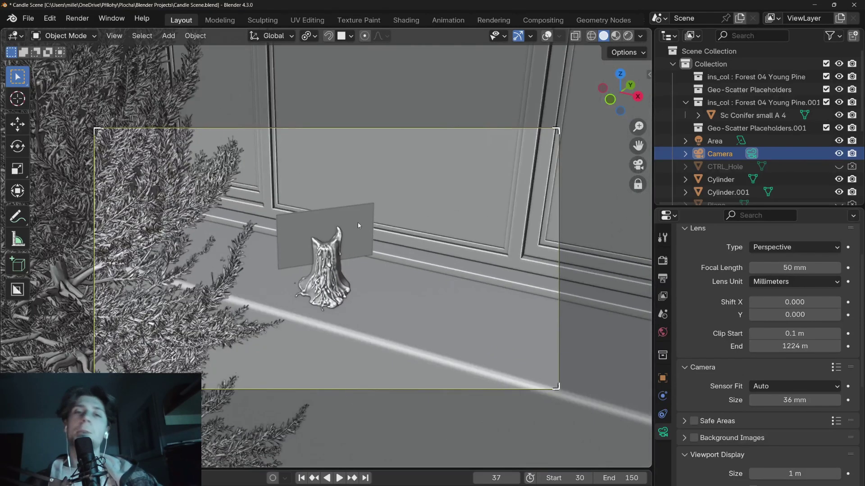
scroll(358, 222, up, 4)
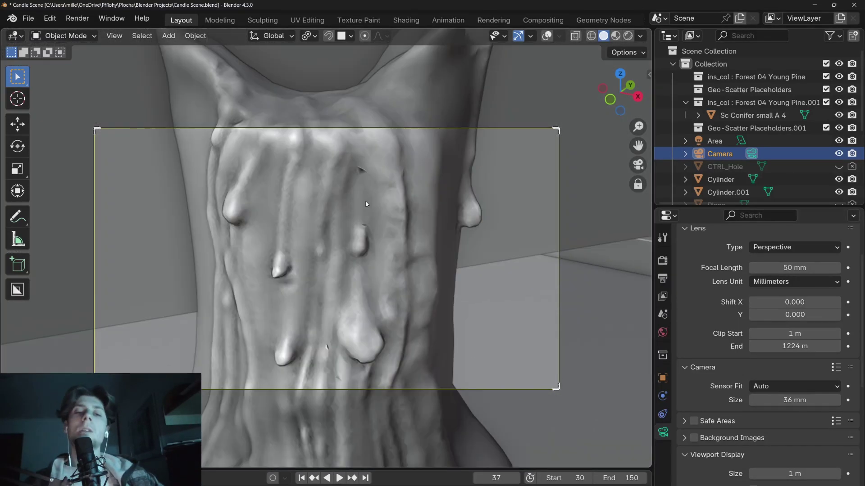
scroll(367, 203, up, 7)
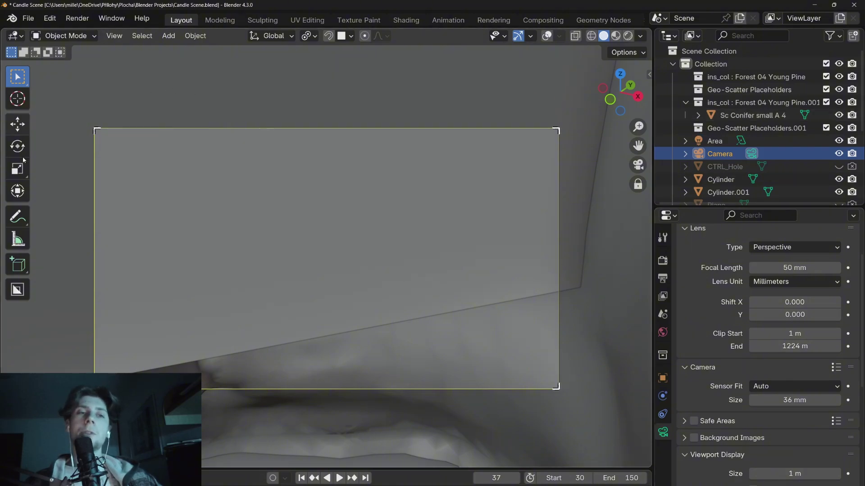
drag(794, 333, 753, 333)
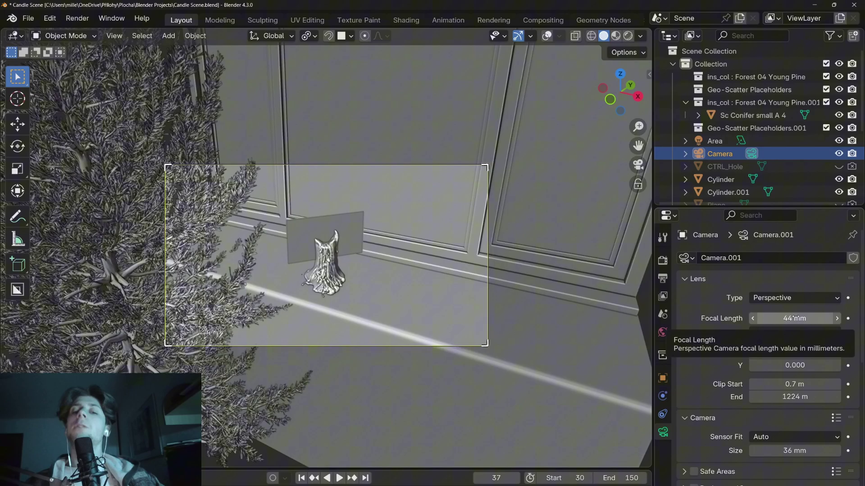
Step: Increase the camera's focal length, and try to move the camera along its local Z axis
drag(796, 318, 848, 318)
key(g)
key(z)
key(z)
key(Escape)
Step: Change the camera's lens type to Orthographic again
click(784, 297)
click(784, 324)
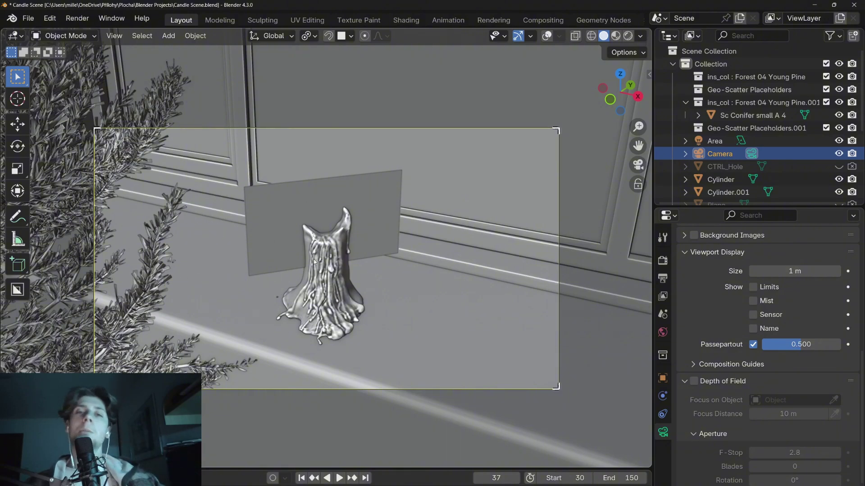
Step: Enable the camera's depth of field with an F-Stop of 0.7 and pick the candle's Cylinder as the focus object
scroll(712, 328, down, 2)
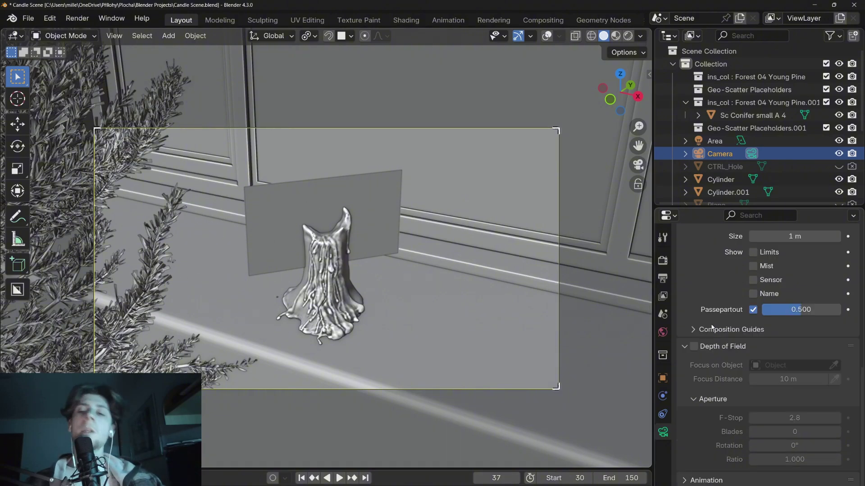
click(696, 347)
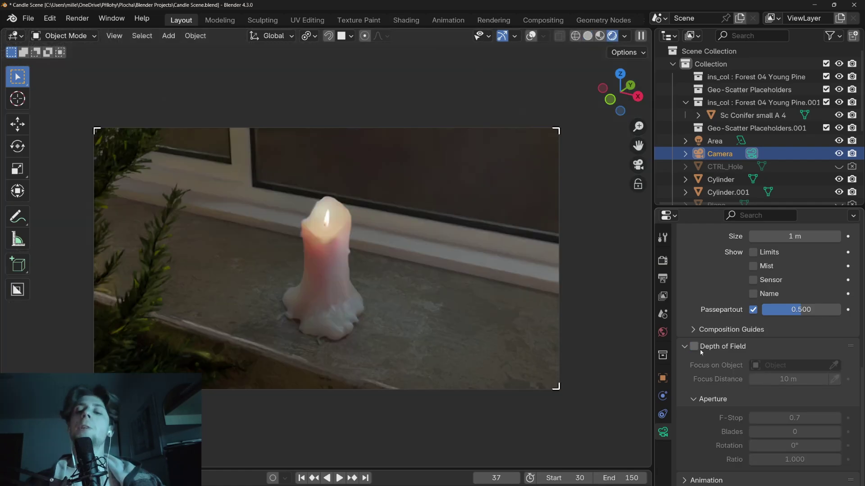
click(696, 347)
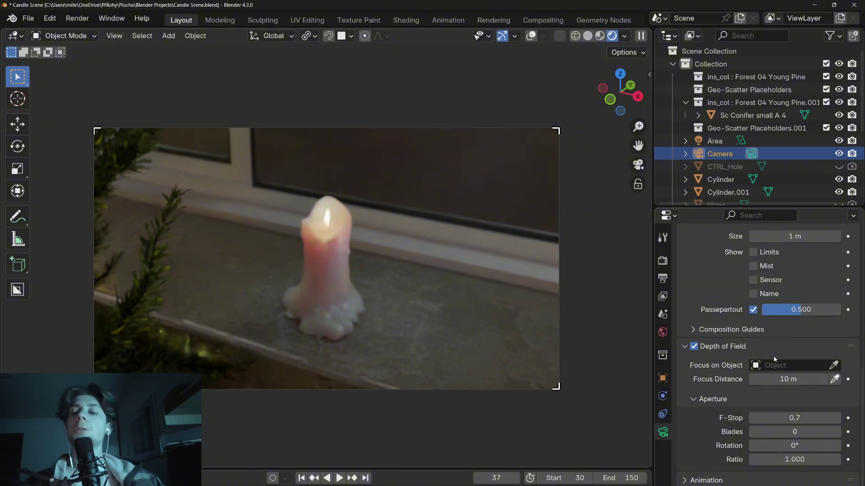
click(834, 366)
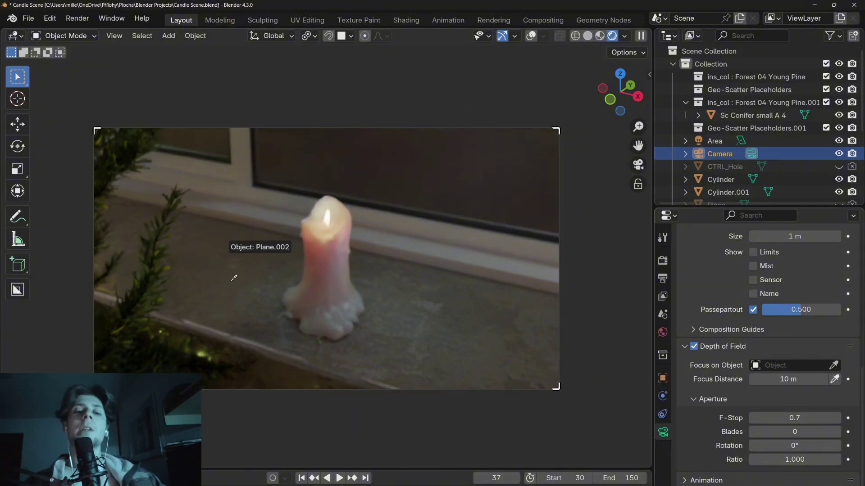
click(333, 253)
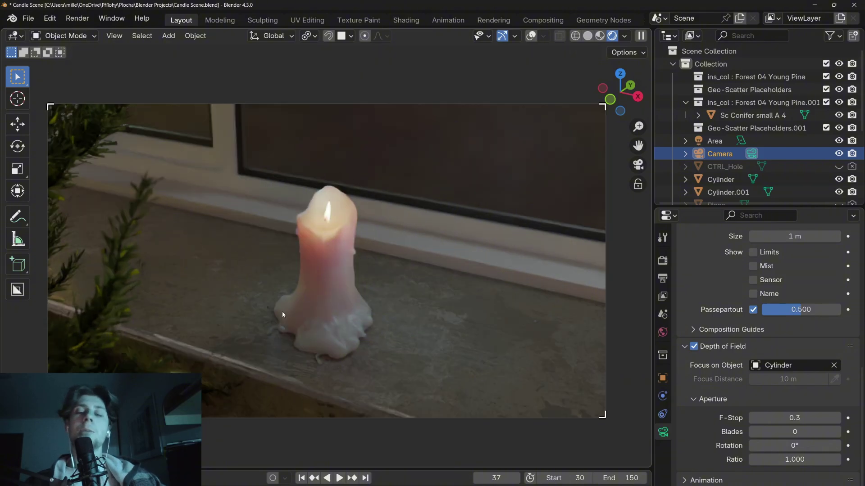
Step: Select the conifer in the foreground, reselect the camera and lower its depth-of-field F-Stop to 0.1
click(118, 244)
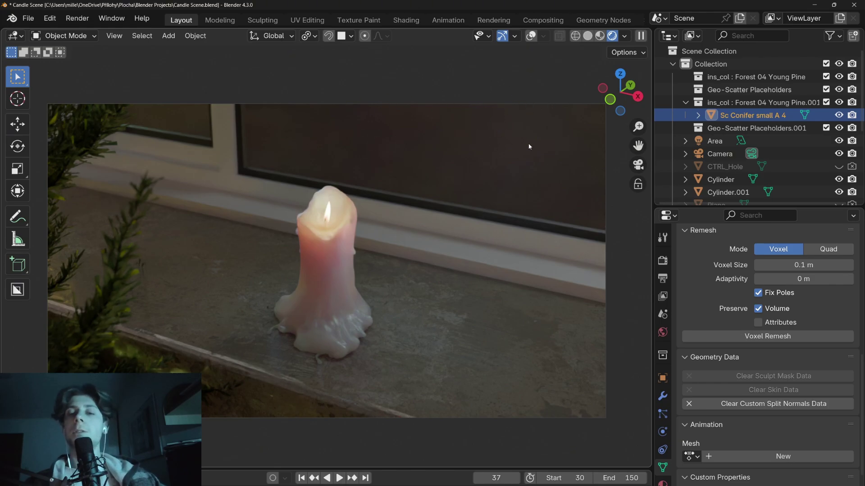
click(719, 153)
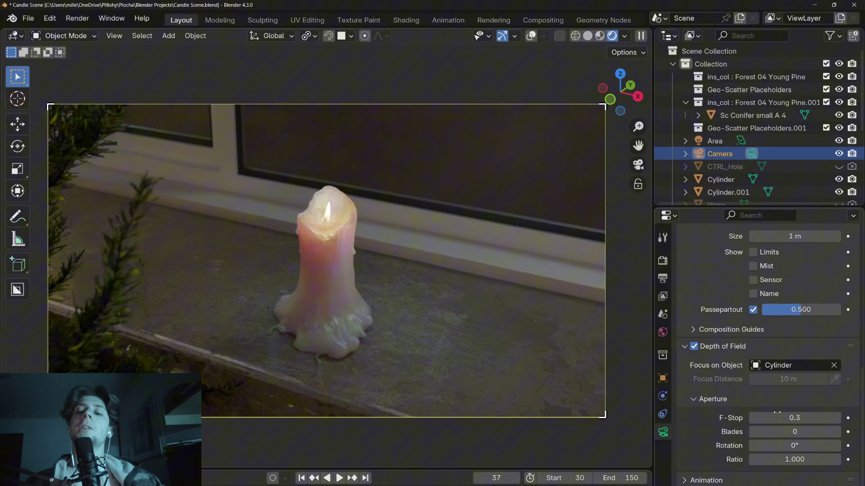
mouse_move(776, 418)
mouse_down()
mouse_move(820, 418)
mouse_move(768, 418)
mouse_up()
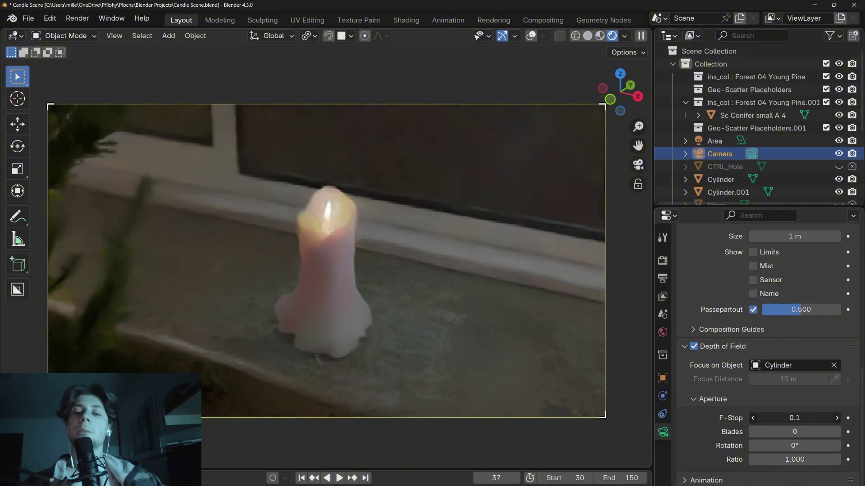
Step: Show the viewport overlays and add a Plain Axes empty to the scene
key(shift+alt+z)
key(shift+a)
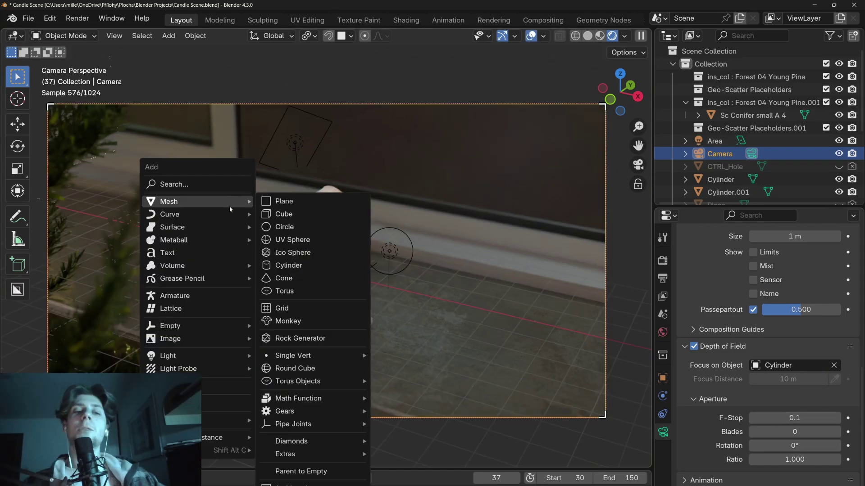
mouse_move(229, 326)
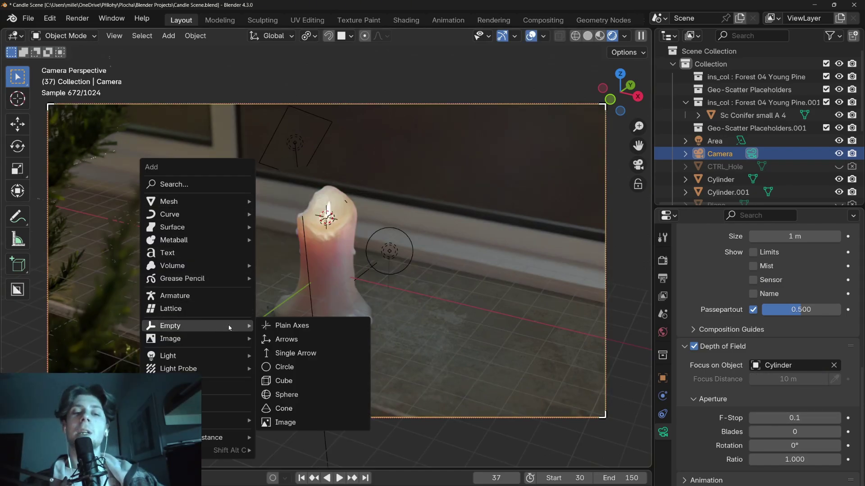
click(275, 325)
Step: Replace the camera's depth-of-field focus object with the new empty
click(719, 153)
click(834, 400)
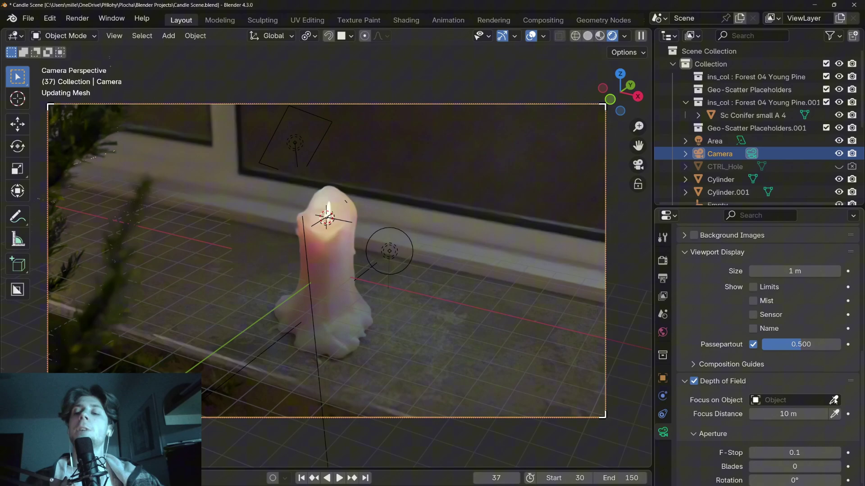
click(834, 400)
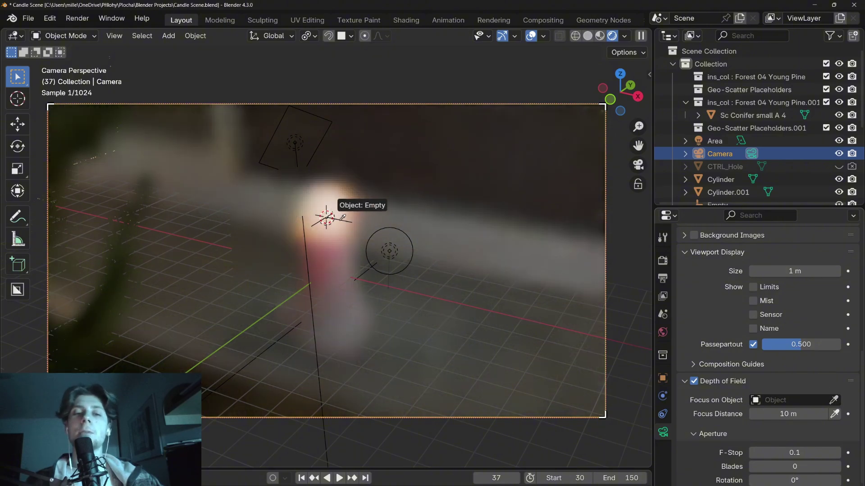
click(326, 218)
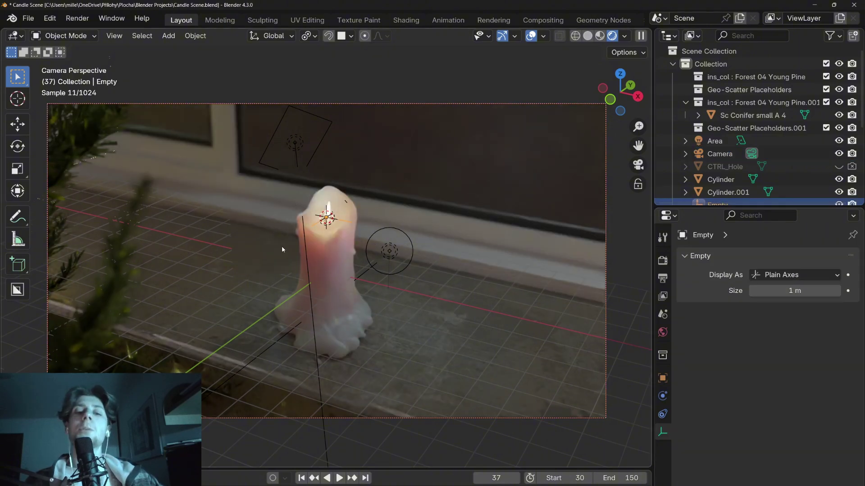
Step: Move the focus empty onto the conifer branch with snapping on, and back onto the upper part of the candle
key(g)
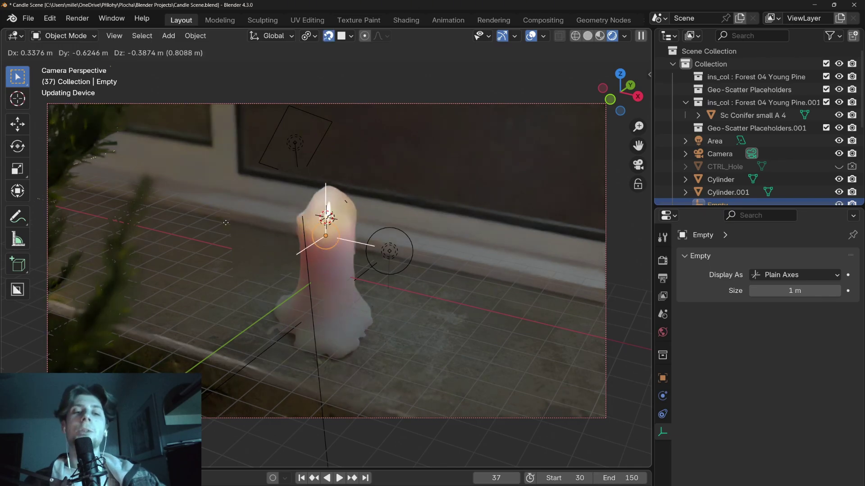
click(144, 200)
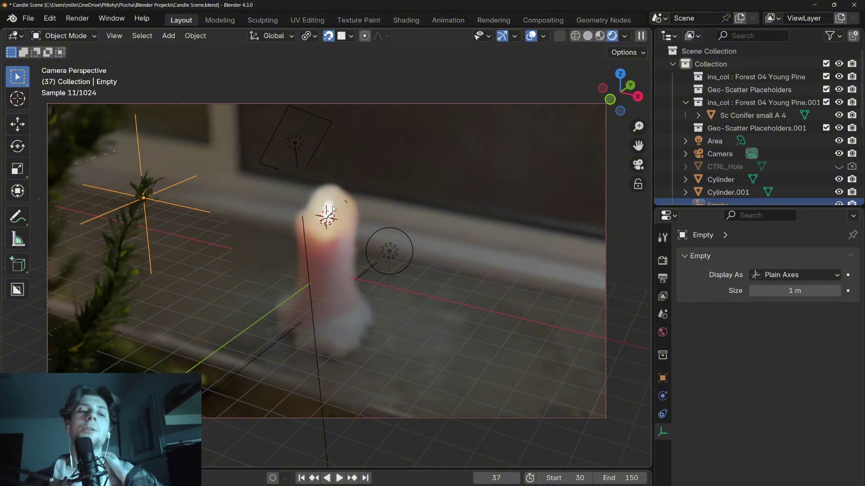
key(g)
click(326, 230)
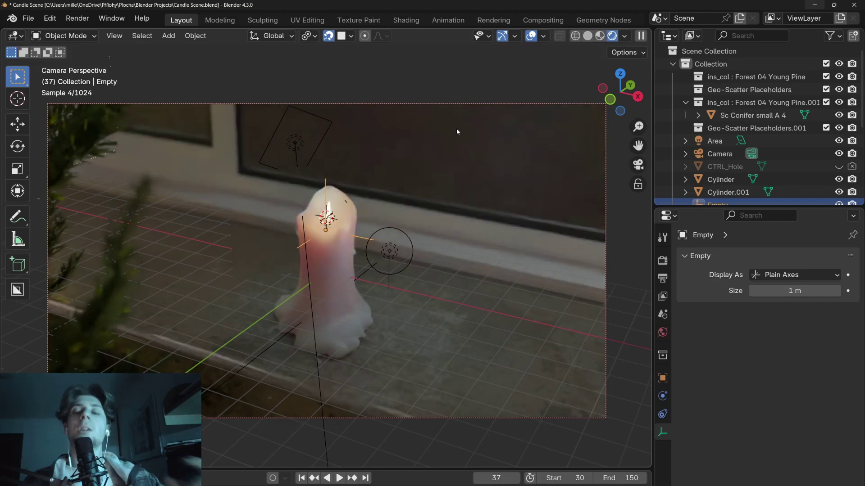
Step: Parent the camera to the empty using the Object option
click(422, 104)
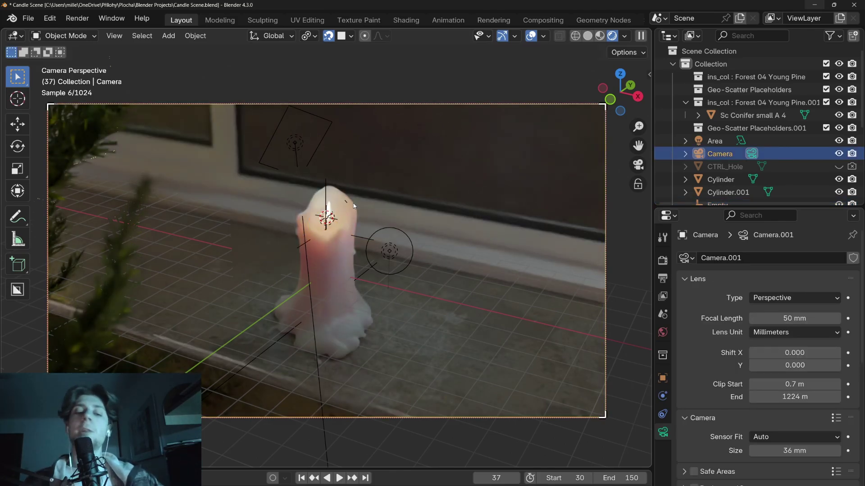
shift+click(367, 241)
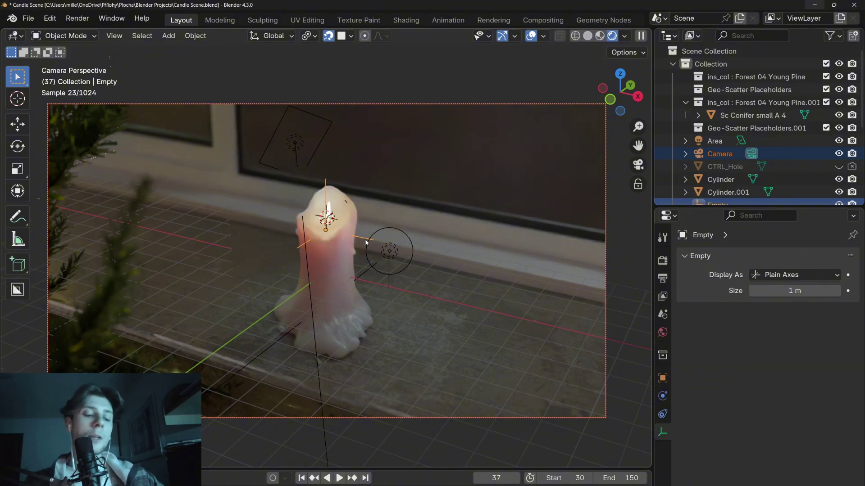
key(ctrl+p)
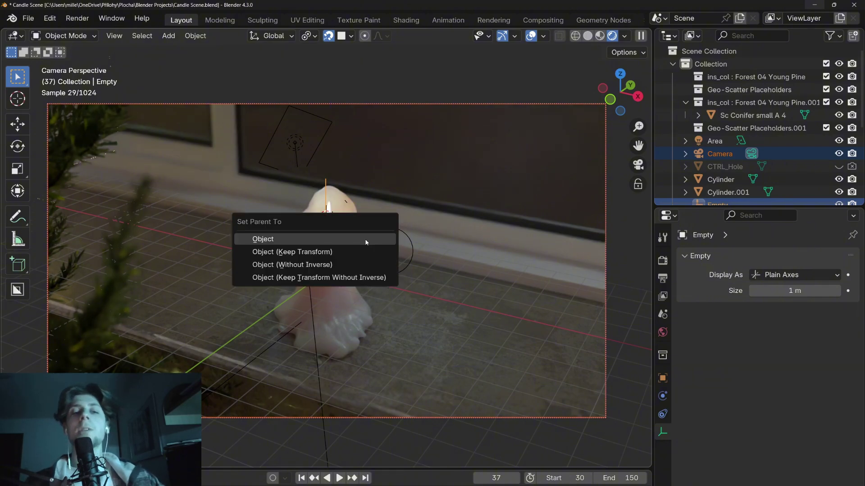
click(366, 240)
Step: Try a free trackball rotation of the empty, and scale it up to pull the parented camera back from the candle
key(r)
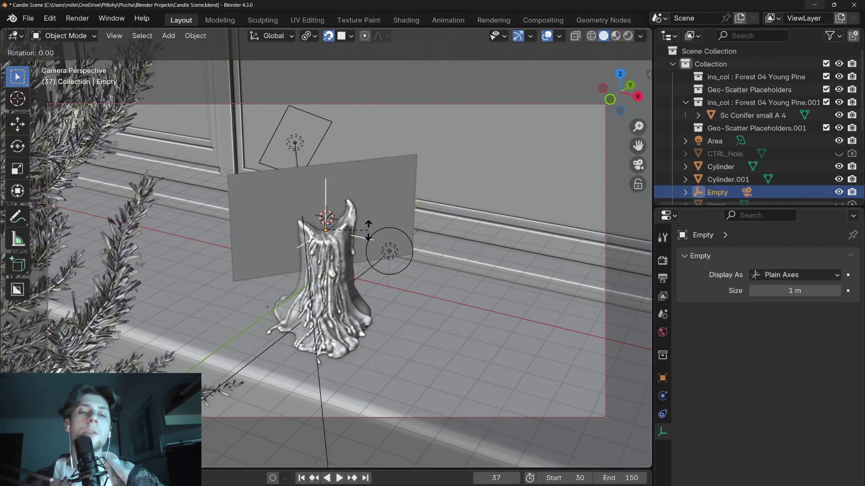
key(r)
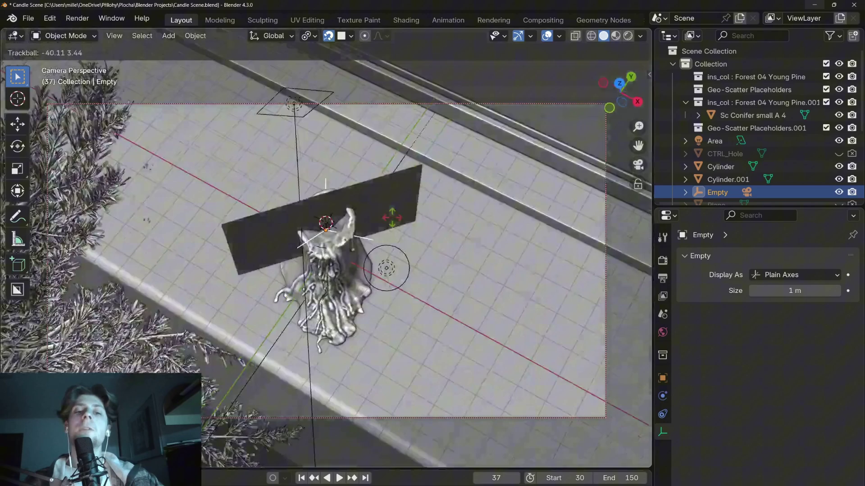
key(s)
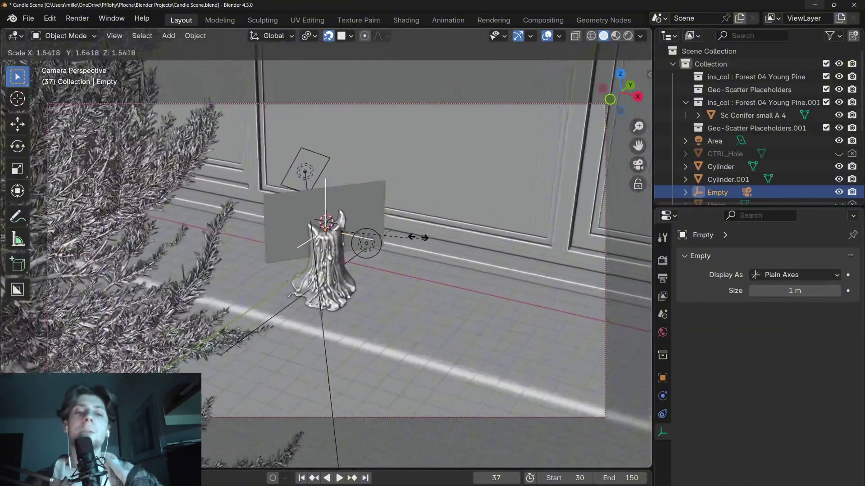
key(g)
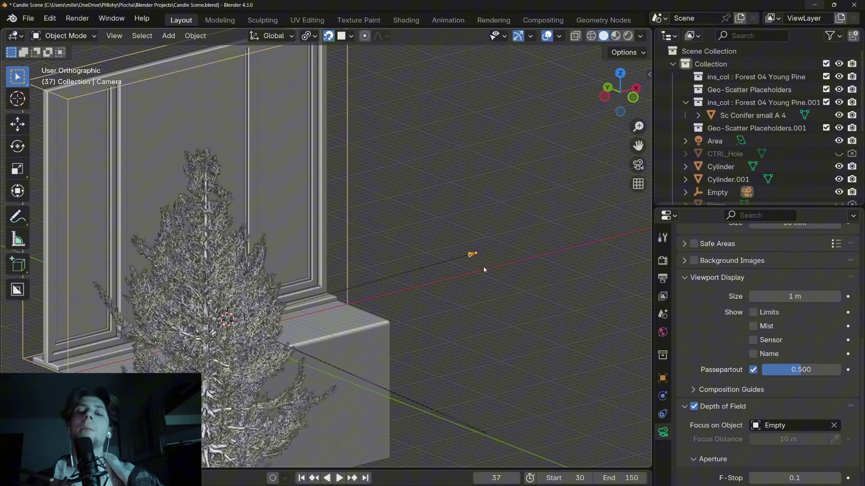
Step: Try to scale the camera object, set its viewport display size to 8.7 m instead, and return to the camera view
key(s)
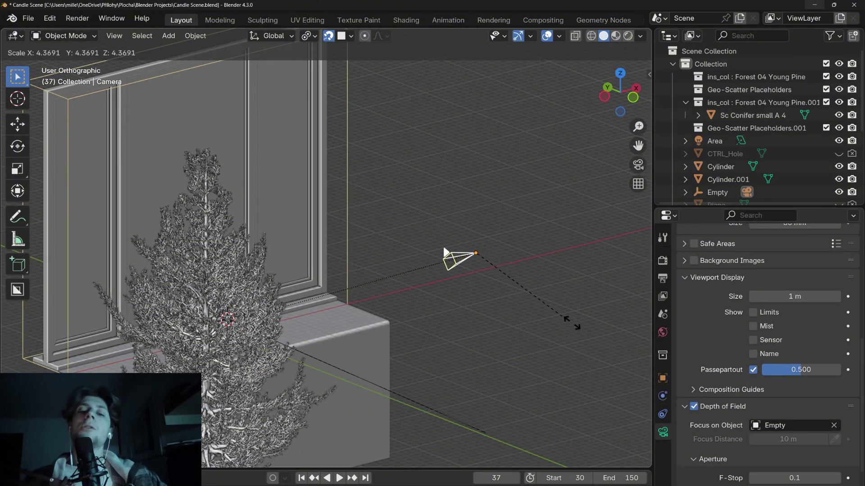
key(Escape)
scroll(791, 346, up, 3)
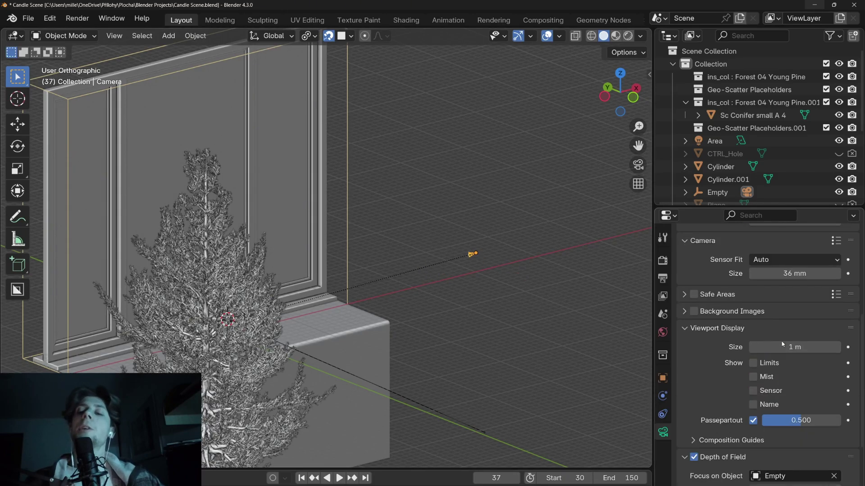
drag(791, 346, 858, 346)
key(KP_0)
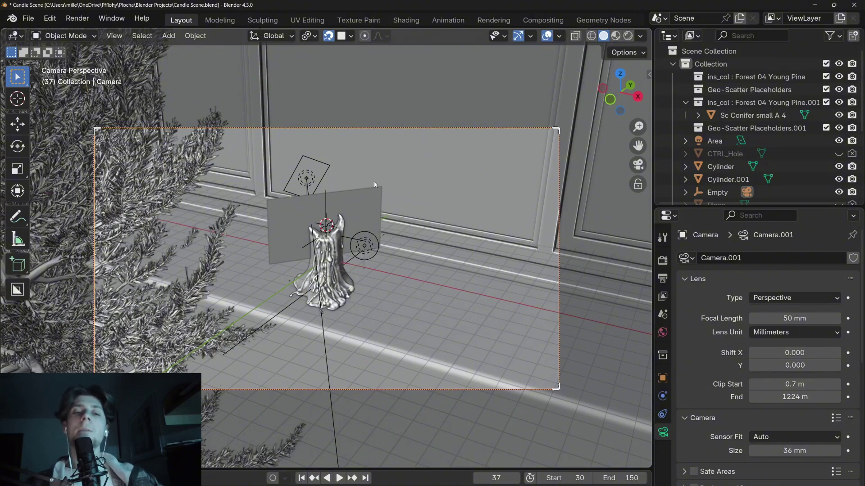
Step: Add a Track To constraint to the camera with the candle's Cylinder as target, and try moving the candle to test the tracking
click(663, 415)
click(781, 260)
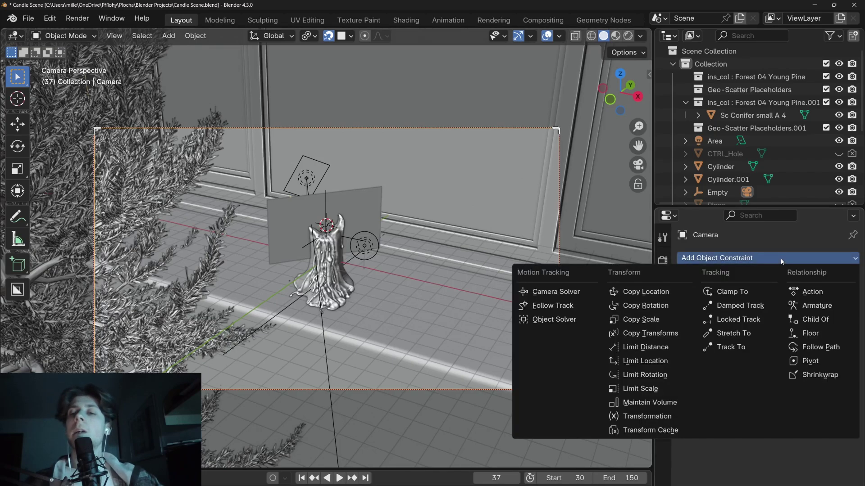
click(731, 347)
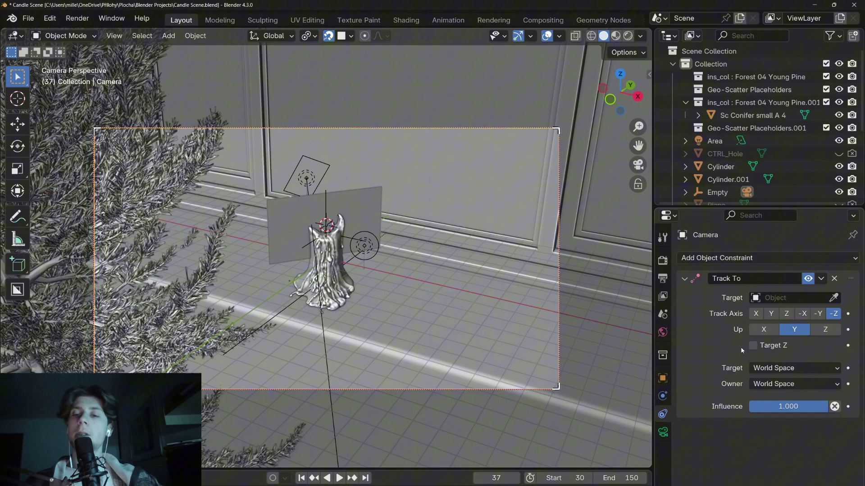
click(834, 298)
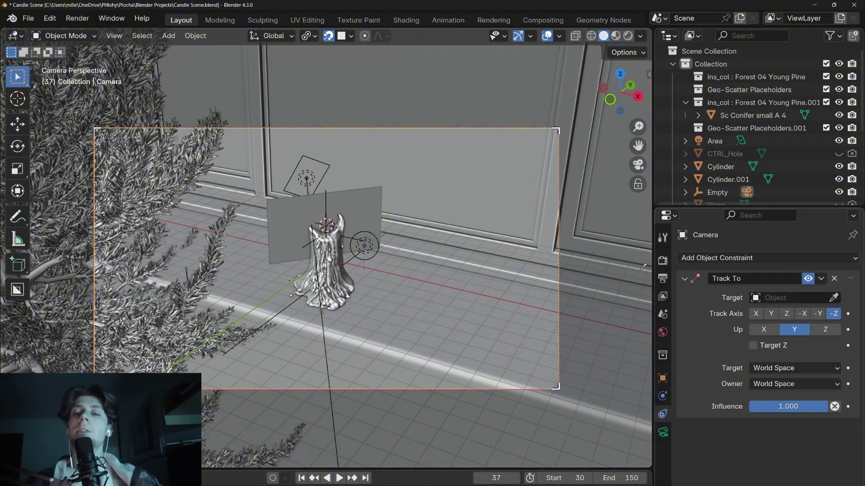
click(331, 246)
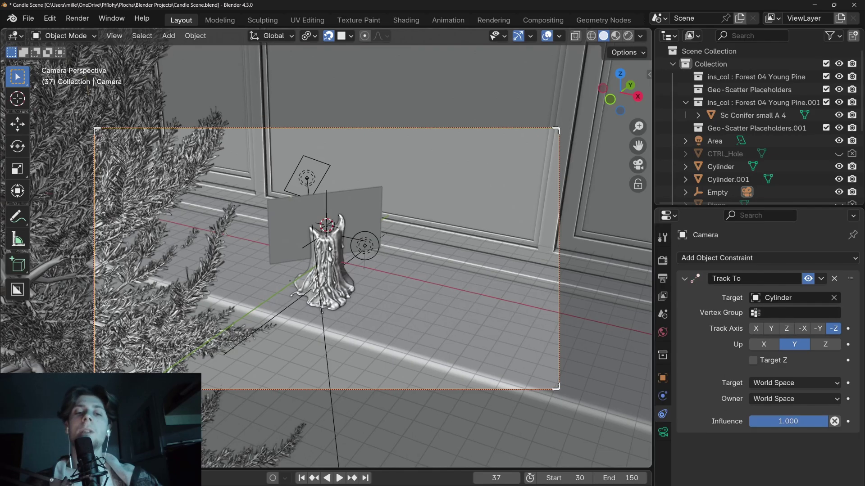
click(329, 248)
key(g)
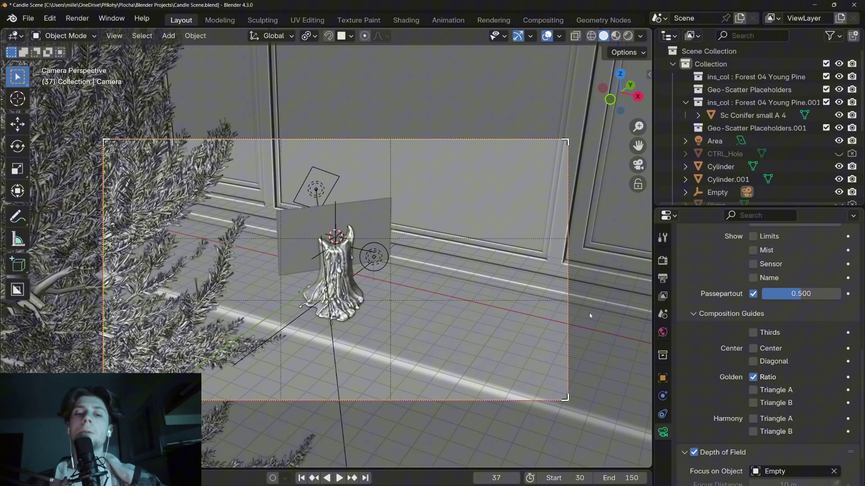
Step: Enable the camera's Golden Ratio composition guide and check the candle's placement against it
click(753, 377)
scroll(328, 298, up, 1)
click(328, 298)
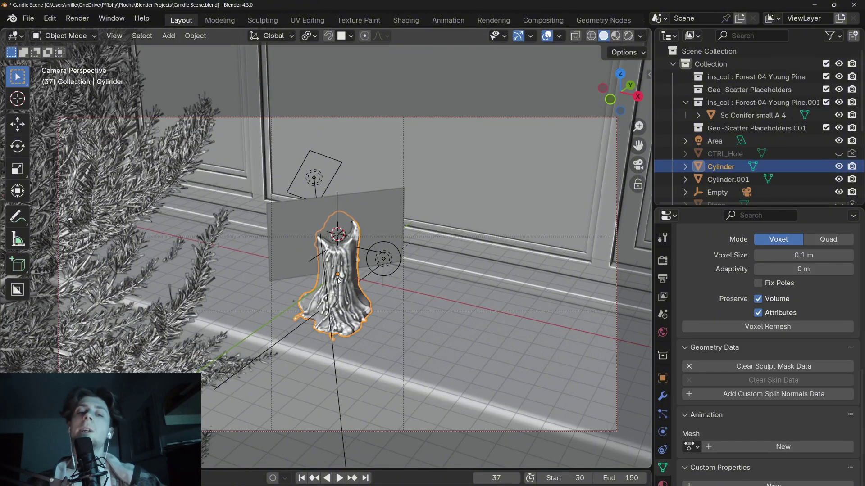
click(617, 397)
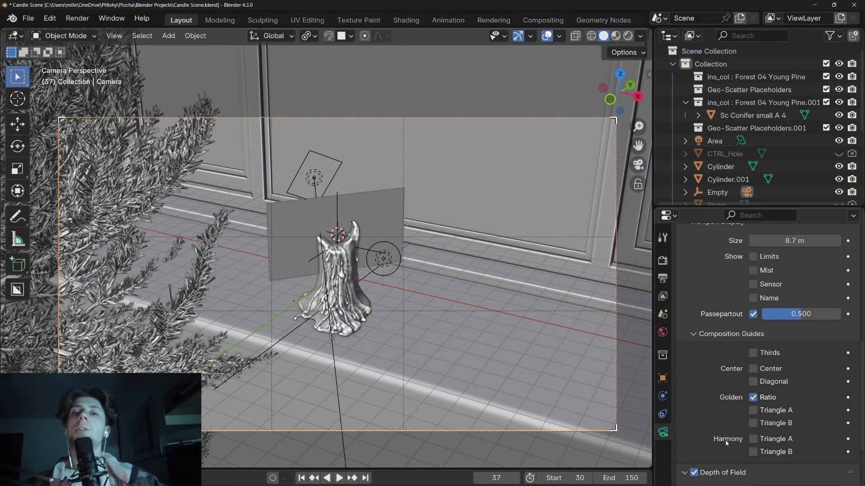